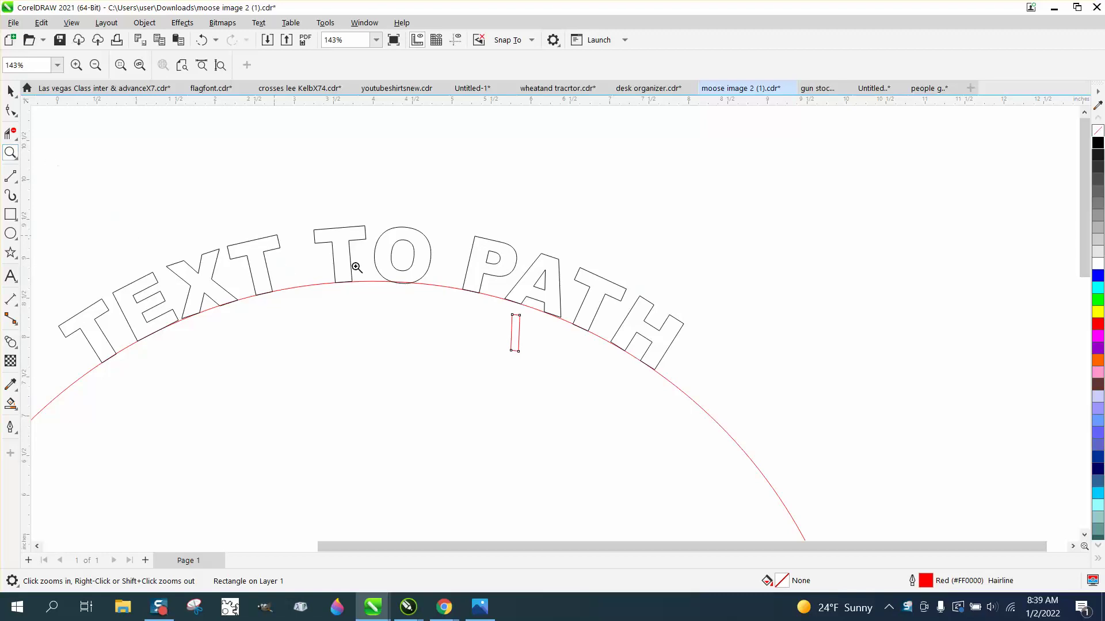
# Step: Try to place the red rectangle over the letter A in PATH and rotate it to match the letter's slant
pyautogui.moveTo(496, 304); pyautogui.dragTo(580, 374)
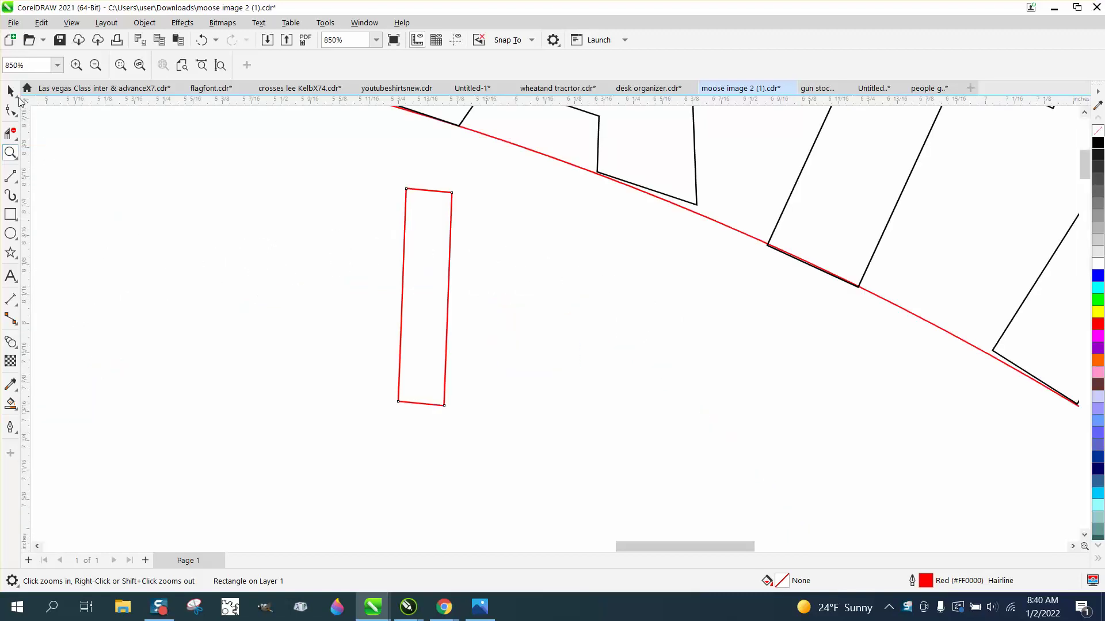
pyautogui.click(10, 90)
pyautogui.moveTo(457, 298); pyautogui.dragTo(437, 298)
pyautogui.scroll(-1, 503, 391)
pyautogui.scroll(-1, 504, 391)
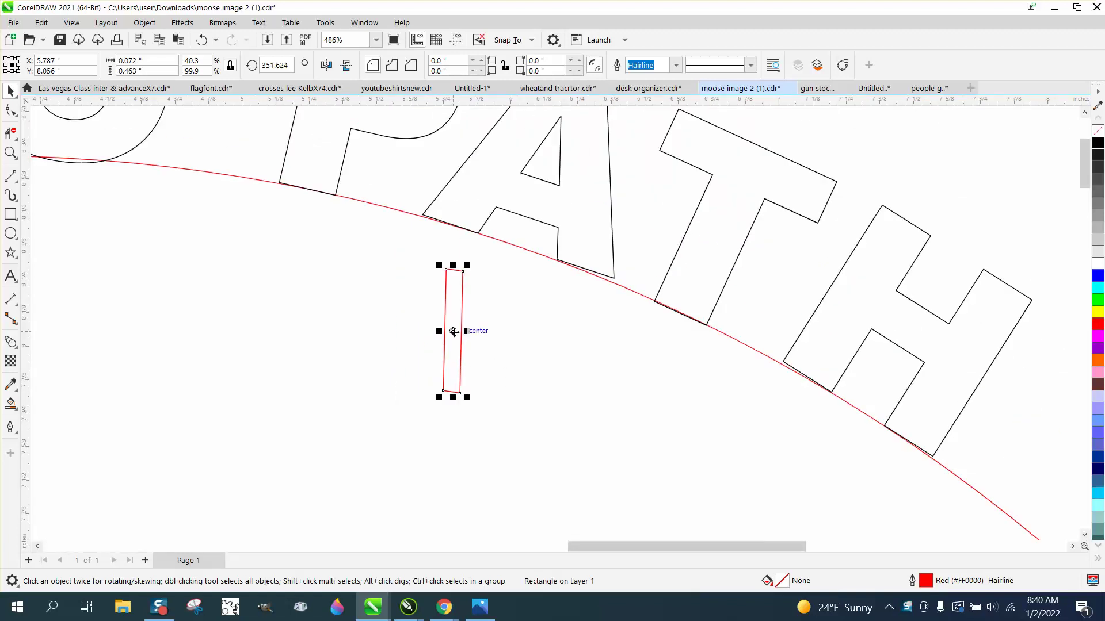
pyautogui.moveTo(455, 330); pyautogui.dragTo(532, 217)
pyautogui.click(532, 217)
pyautogui.moveTo(545, 147); pyautogui.dragTo(569, 168)
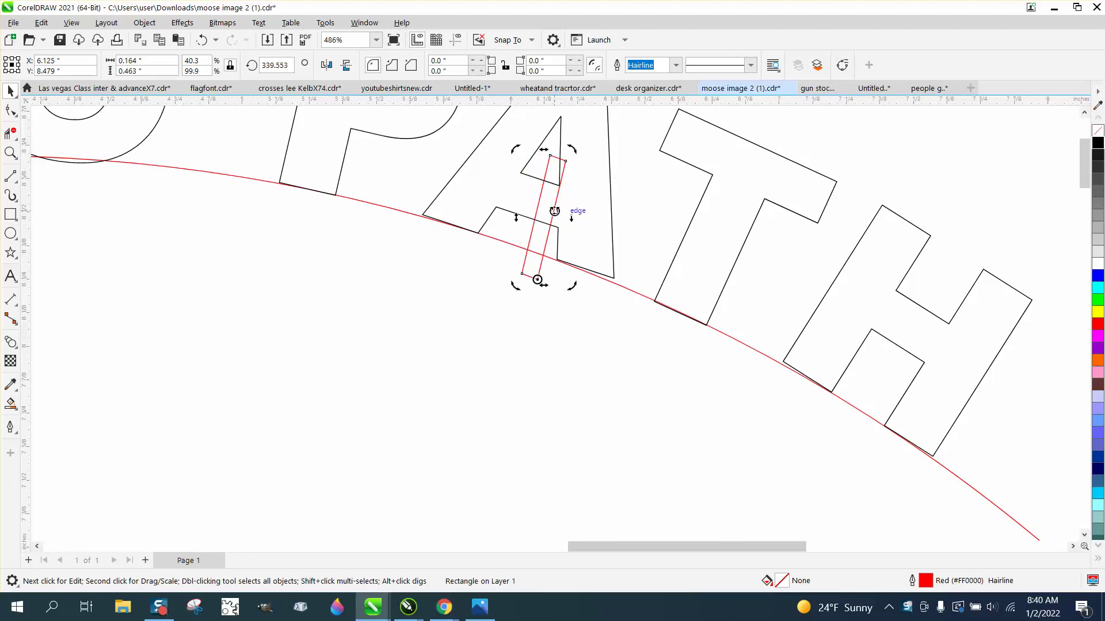
pyautogui.moveTo(554, 210); pyautogui.dragTo(547, 210)
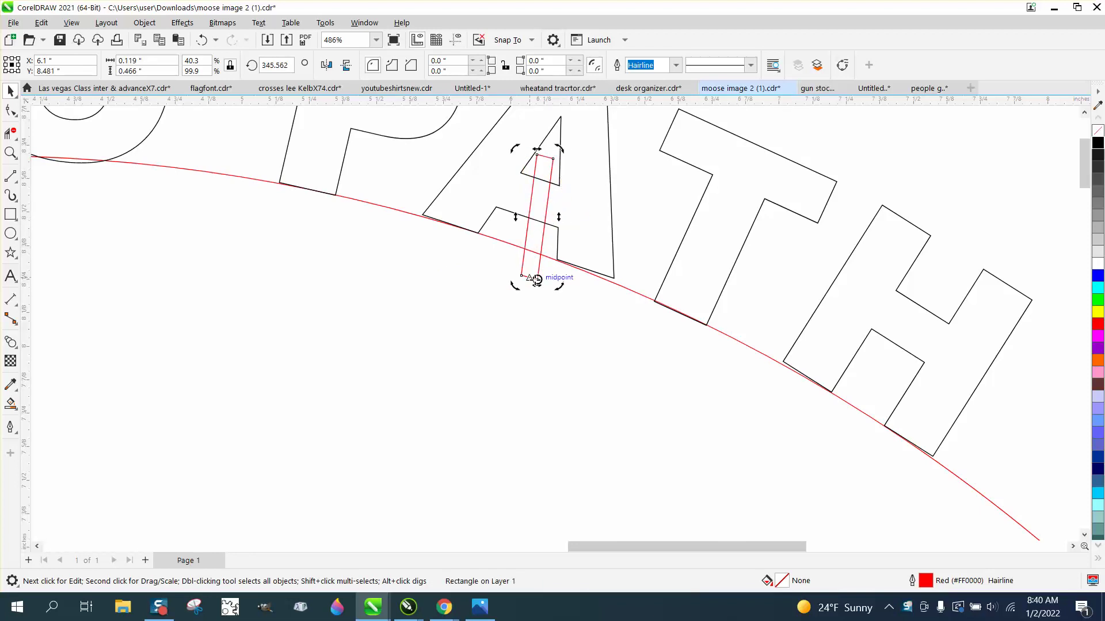
# Step: Undo the rectangle's two rotations and move it back off the letter A to below the arc
pyautogui.click(201, 40)
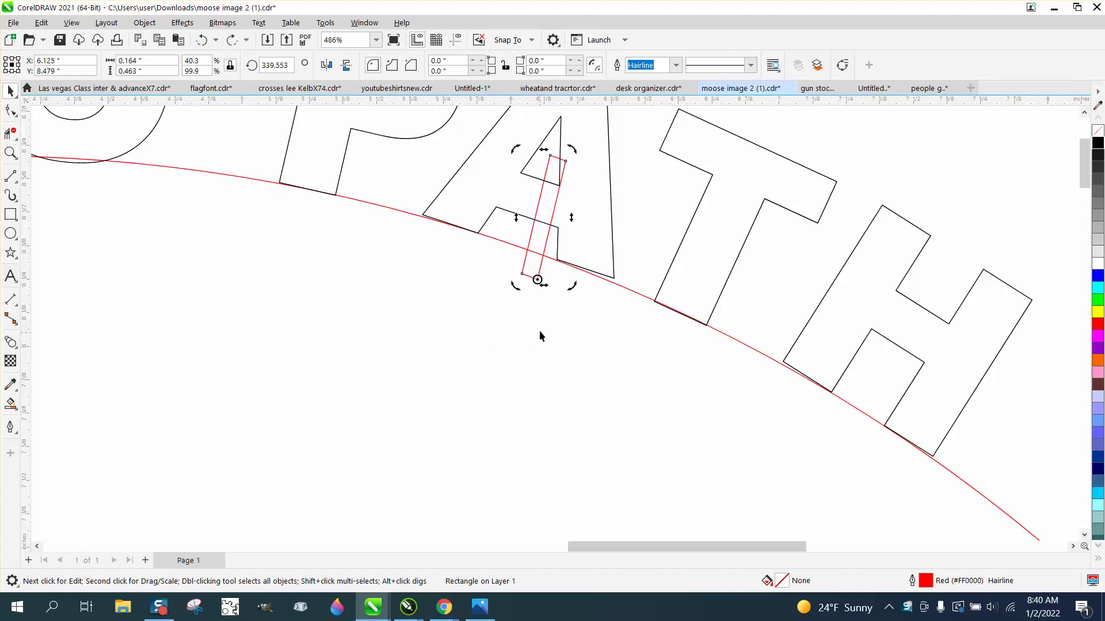
pyautogui.click(201, 40)
pyautogui.scroll(-2, 448, 485)
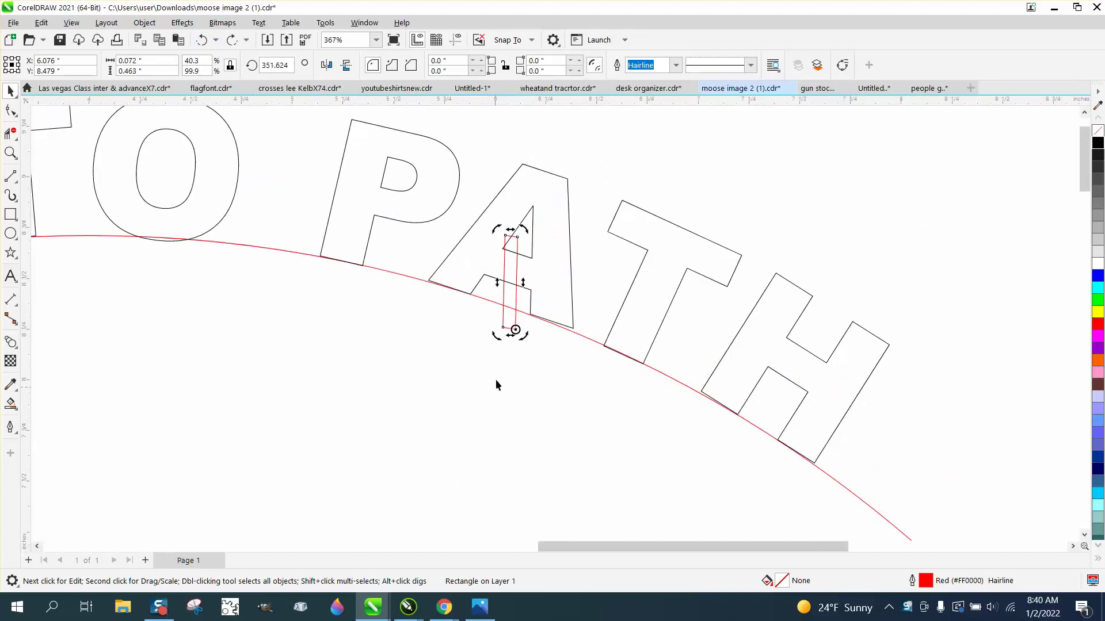
pyautogui.moveTo(512, 289); pyautogui.dragTo(440, 422)
# Step: Convert the TEXT TO PATH lettering to curves
pyautogui.click(572, 291)
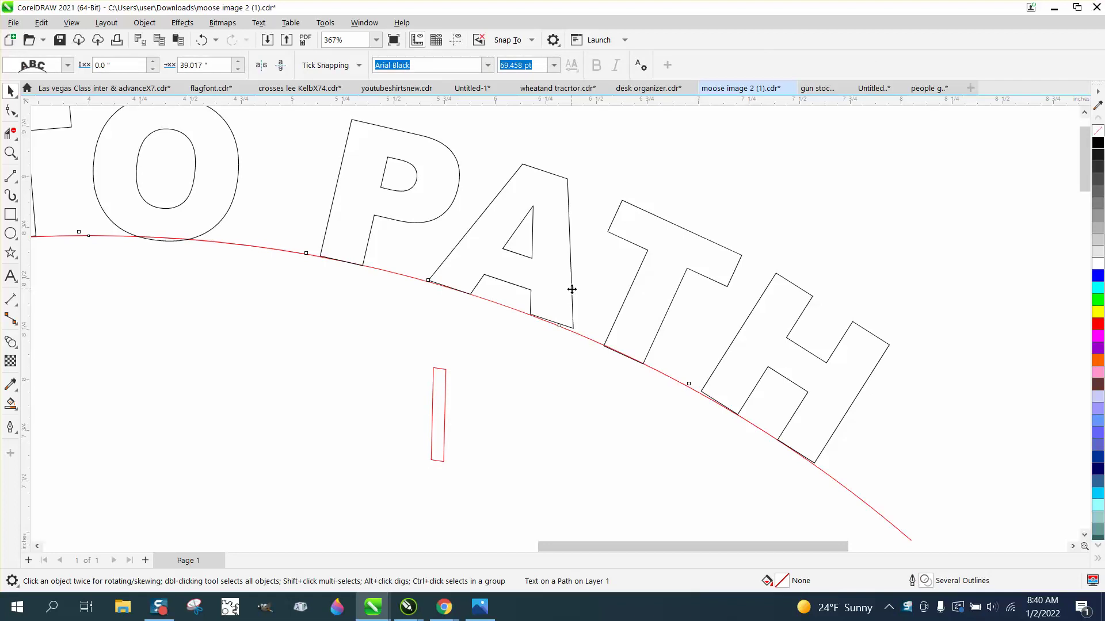
pyautogui.click(573, 286)
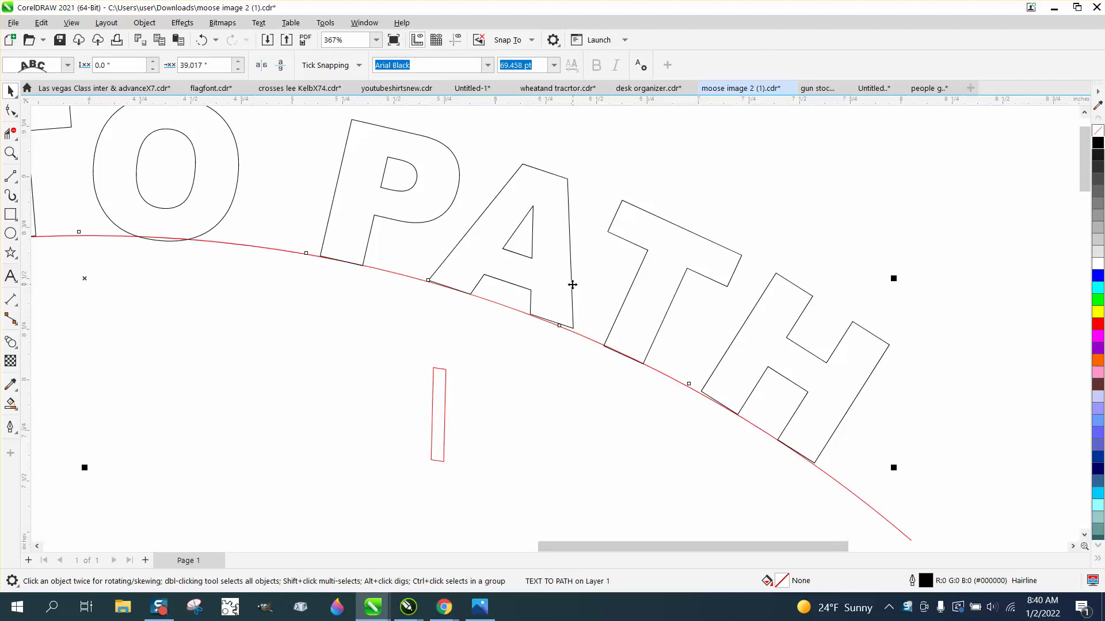
pyautogui.click(145, 22)
pyautogui.click(181, 368)
pyautogui.click(623, 164)
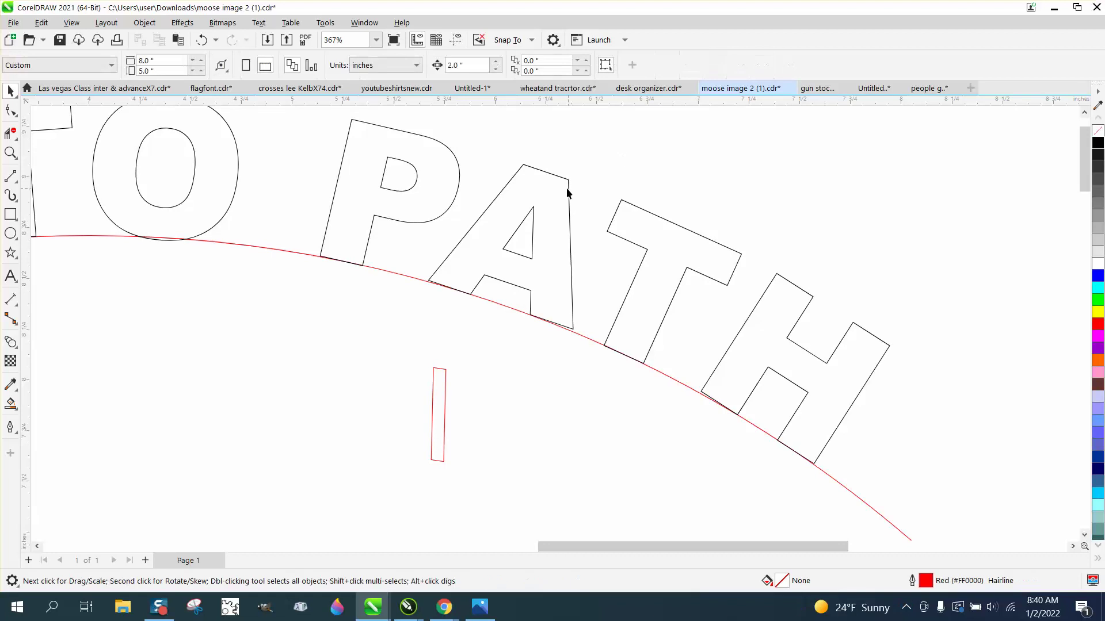
pyautogui.click(567, 187)
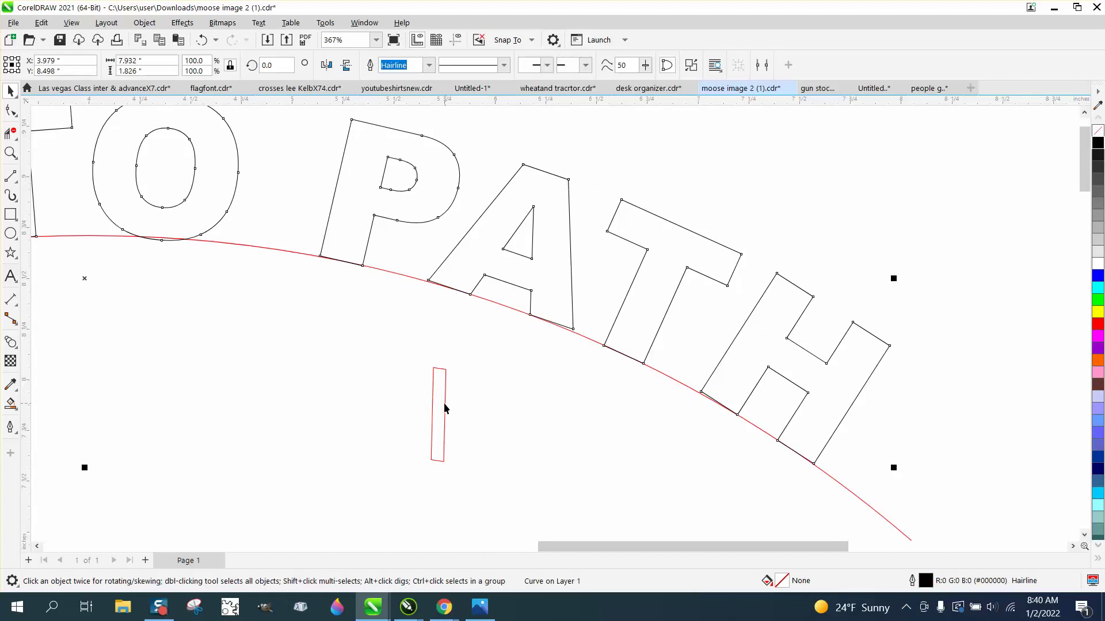
# Step: Move the tilted red rectangle onto the letter A in PATH and delete it
pyautogui.moveTo(444, 409); pyautogui.dragTo(511, 237)
pyautogui.click(10, 152)
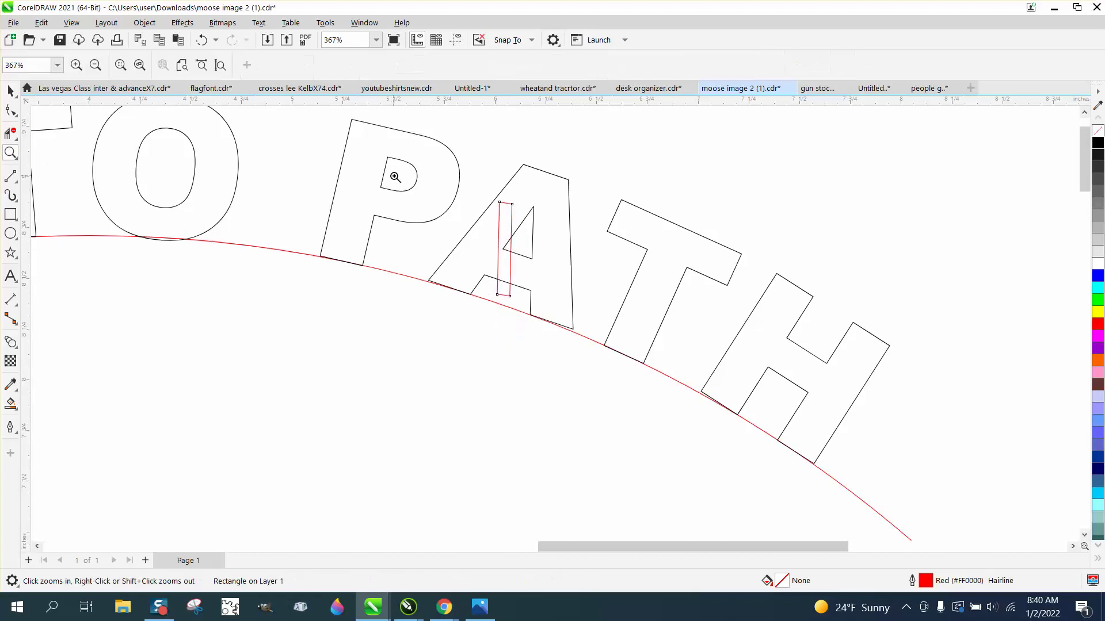
pyautogui.moveTo(426, 179); pyautogui.dragTo(704, 369)
pyautogui.click(11, 90)
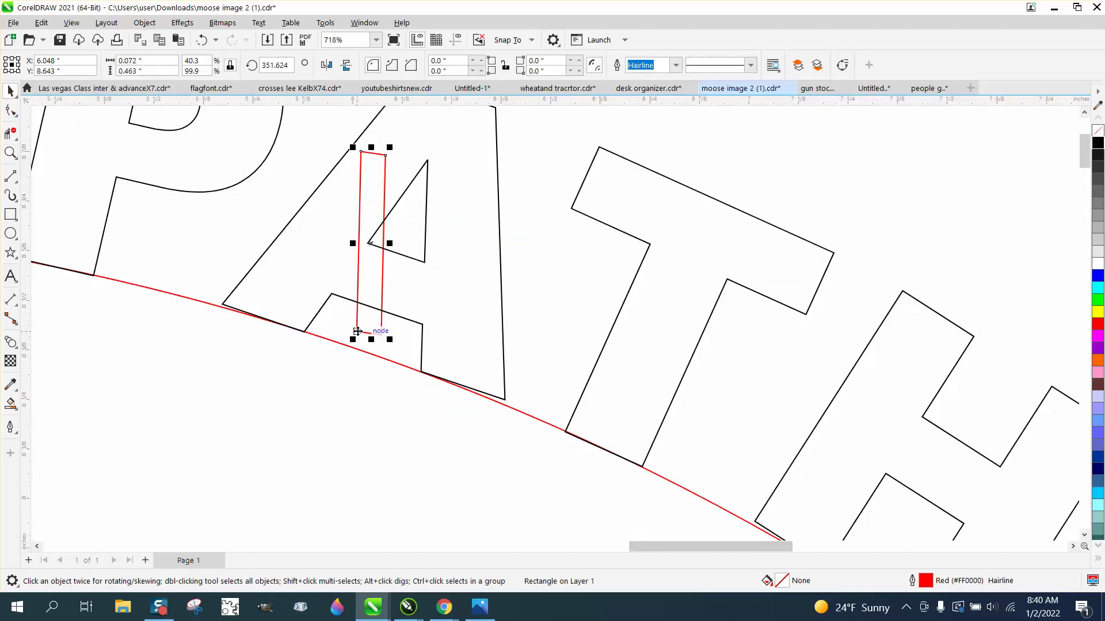
pyautogui.press('Delete')
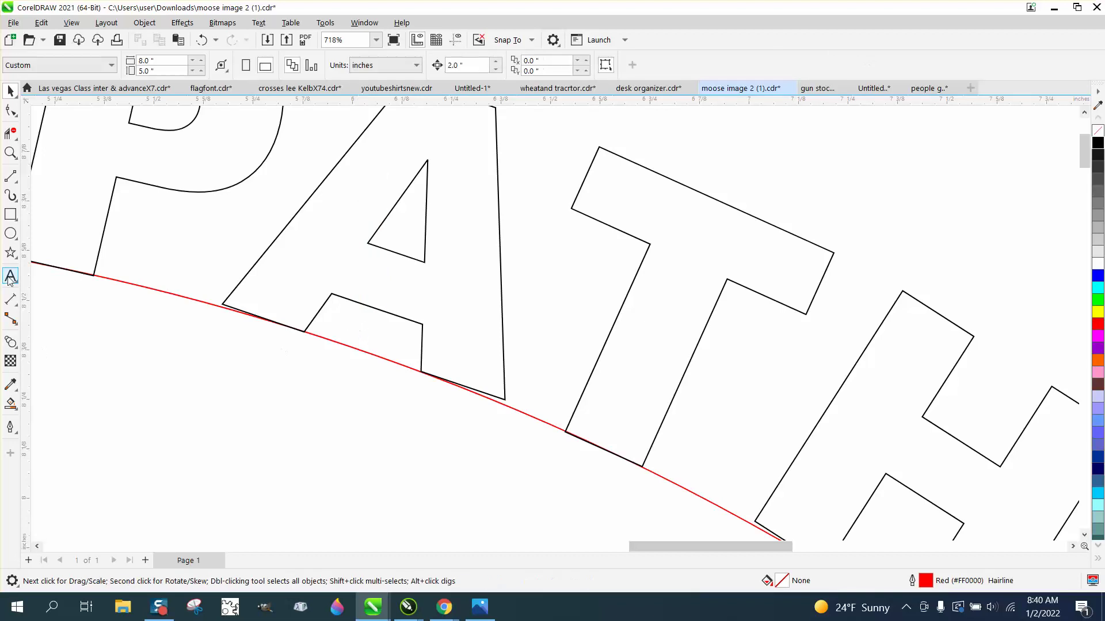
# Step: Draw a narrow upright rectangle about 0.064 by 0.544 inches below the letter A and shorten it to about 0.393 inches
pyautogui.click(10, 214)
pyautogui.moveTo(252, 381)
pyautogui.mouseDown()
pyautogui.moveTo(267, 509)
pyautogui.moveTo(286, 523)
pyautogui.moveTo(277, 538)
pyautogui.mouseUp()
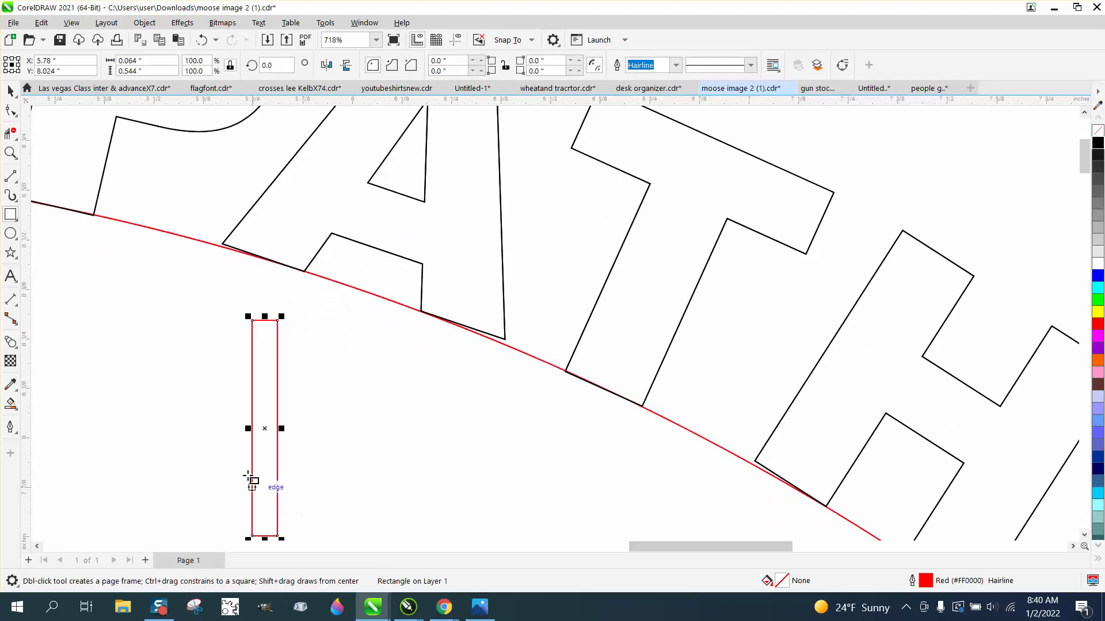
pyautogui.scroll(-2, 245, 471)
pyautogui.moveTo(261, 355); pyautogui.dragTo(260, 402)
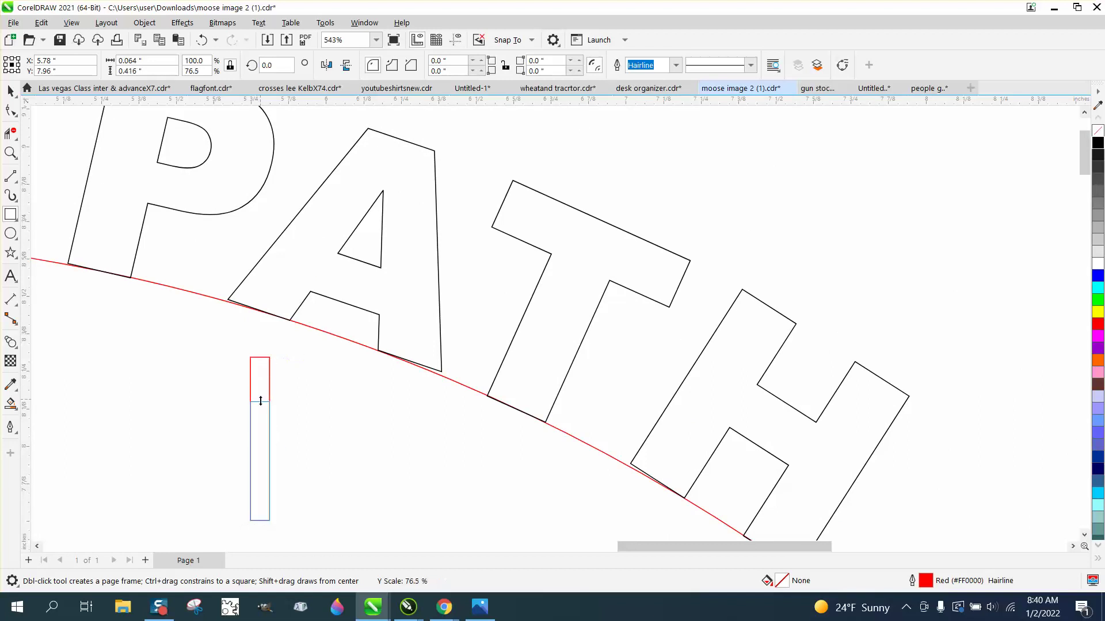
pyautogui.click(10, 90)
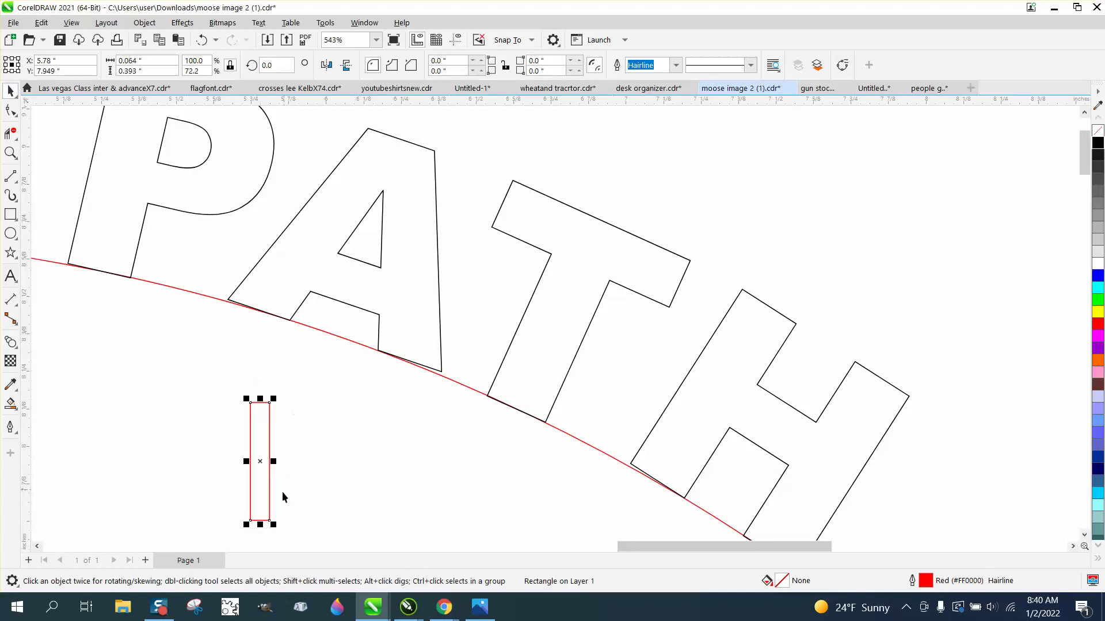
# Step: Move the new rectangle onto the letter A so its lower-left corner sits on the inner edge of the left leg
pyautogui.moveTo(249, 522); pyautogui.dragTo(301, 306)
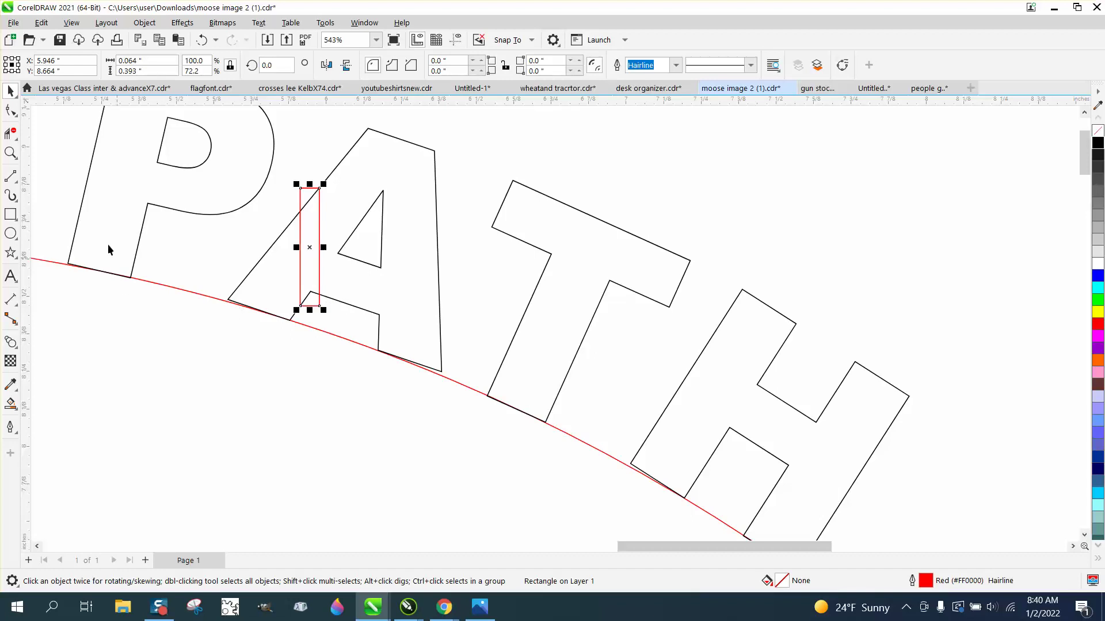
pyautogui.click(11, 152)
pyautogui.moveTo(230, 161); pyautogui.dragTo(524, 431)
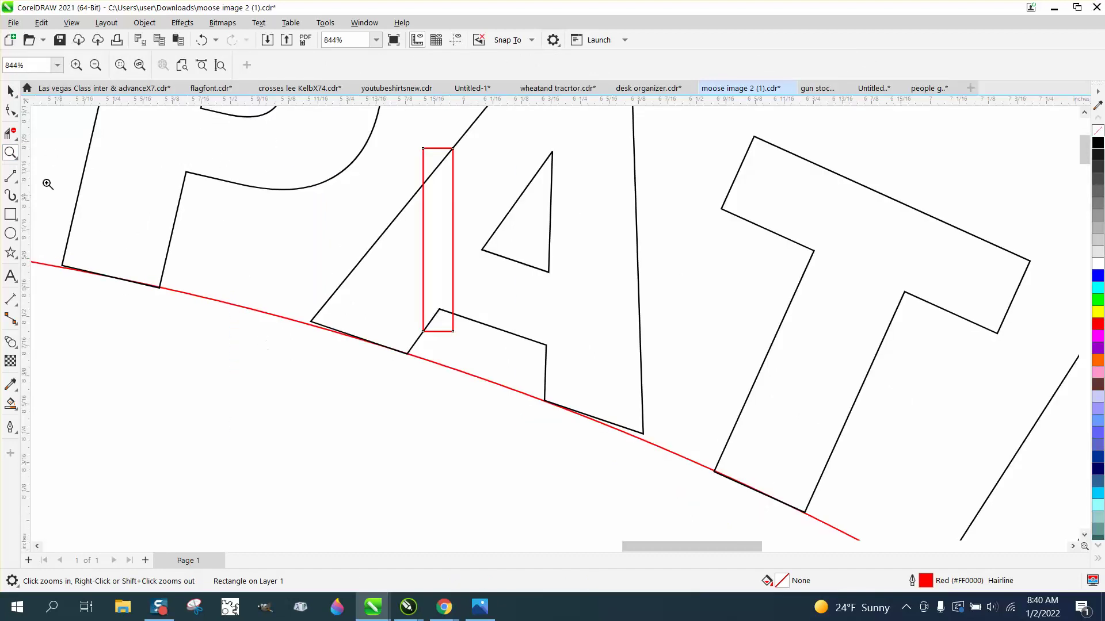
pyautogui.click(11, 90)
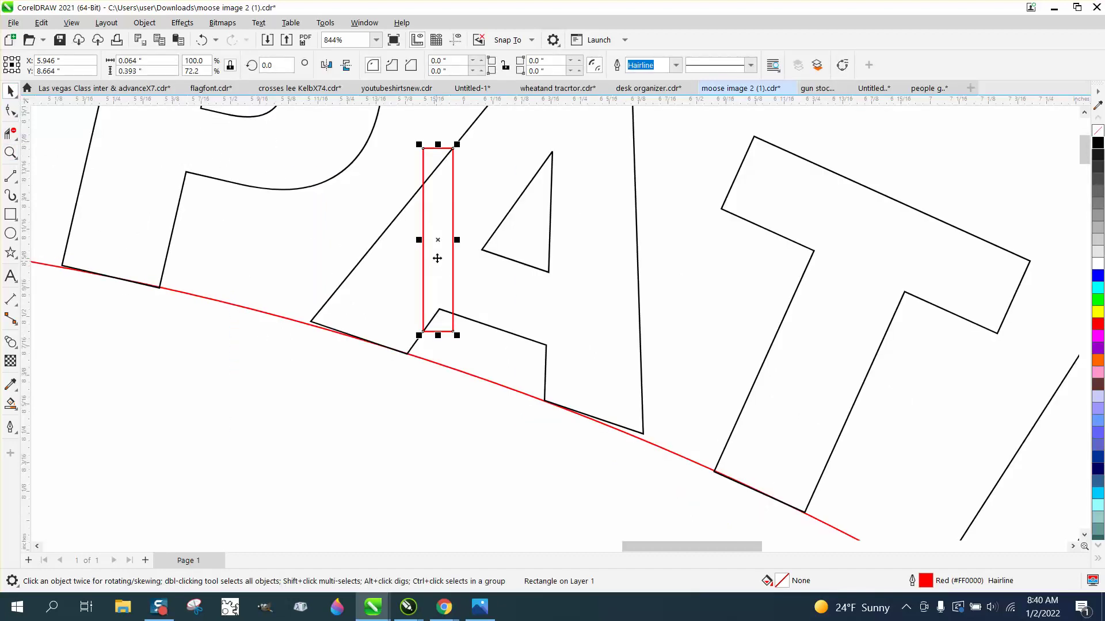
pyautogui.moveTo(423, 331)
pyautogui.mouseDown()
pyautogui.moveTo(473, 356)
pyautogui.moveTo(420, 336)
pyautogui.mouseUp()
# Step: Set the rectangle's rotation centre on its lower-left corner and rotate it to about 324.4° along the A's inner left edge
pyautogui.click(430, 308)
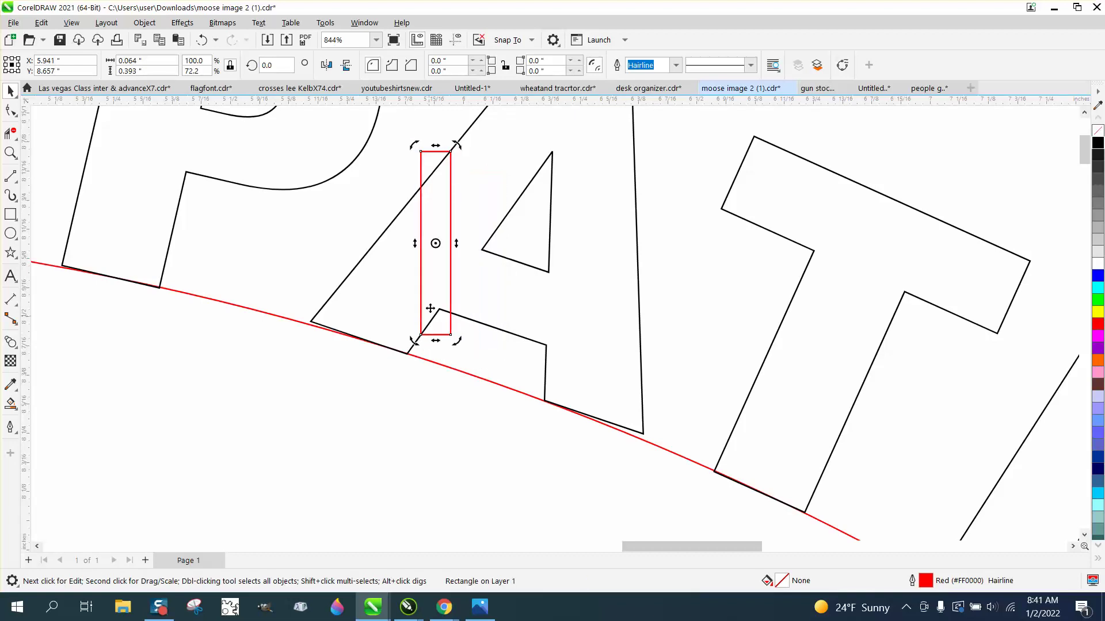
pyautogui.moveTo(436, 243); pyautogui.dragTo(421, 335)
pyautogui.moveTo(451, 153); pyautogui.dragTo(521, 195)
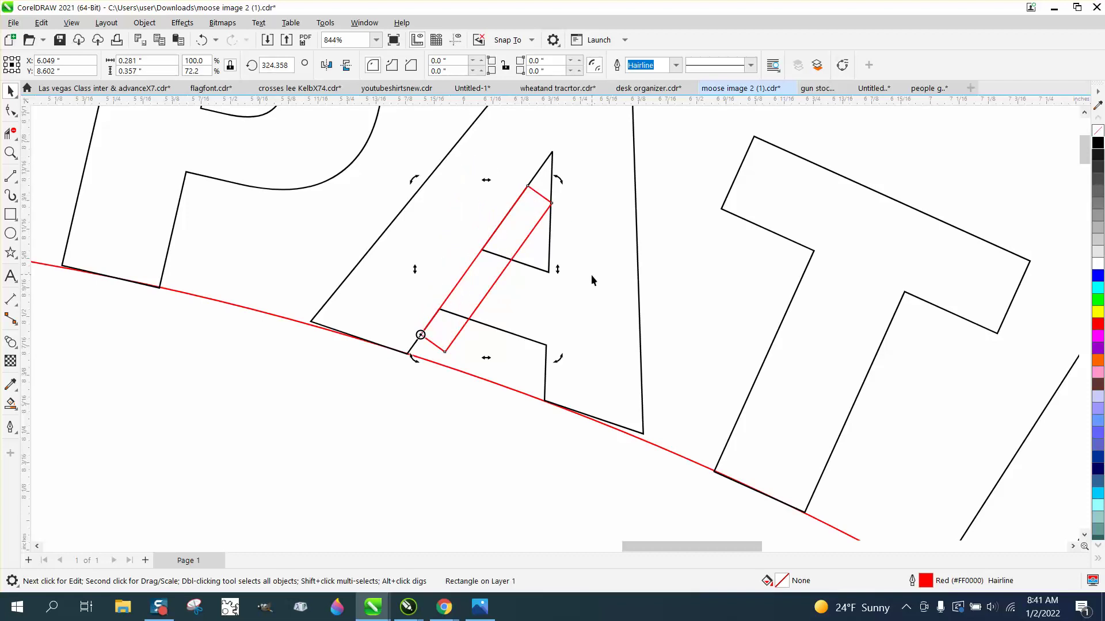
# Step: Smart Fill the letter A's body outside the rectangle in blue and nudge the new shape 2 inches to the right
pyautogui.scroll(-3, 246, 397)
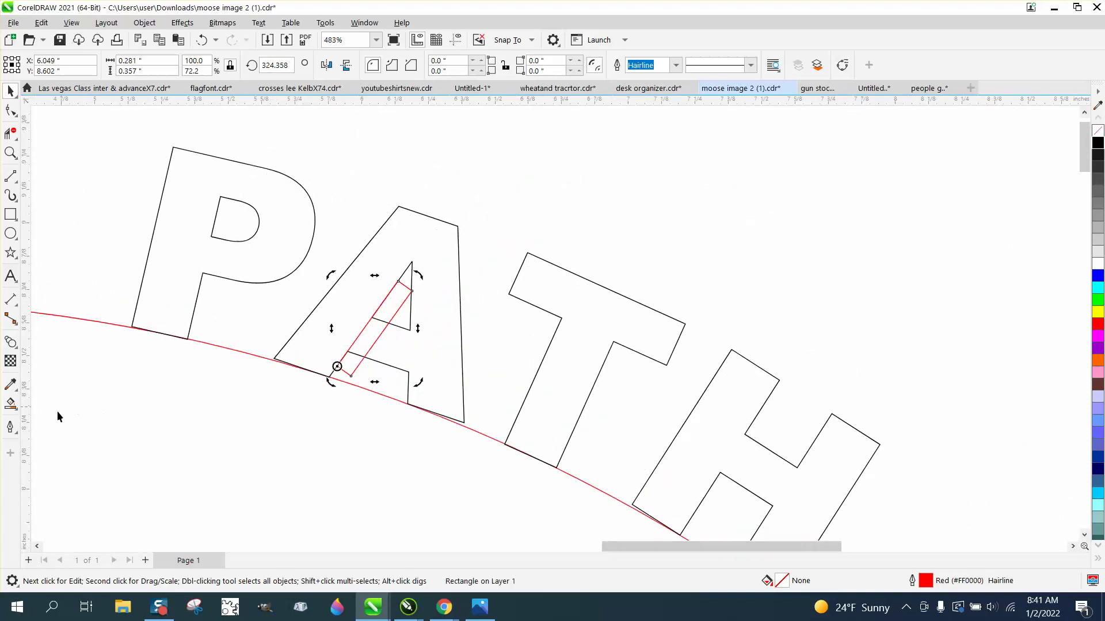
pyautogui.click(10, 405)
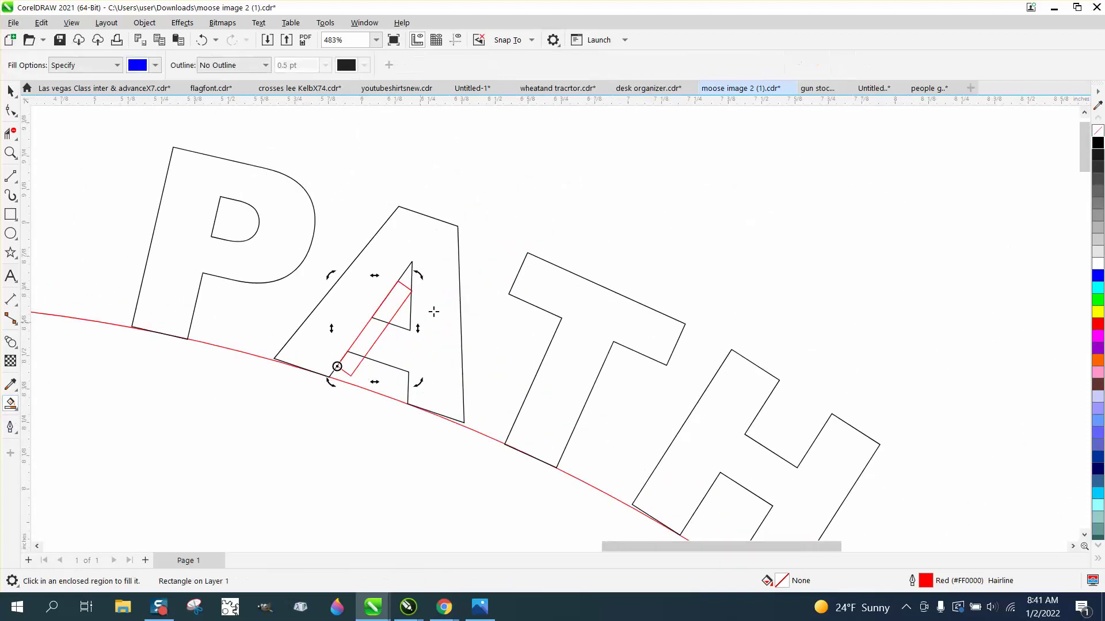
pyautogui.click(371, 274)
pyautogui.press('Right')
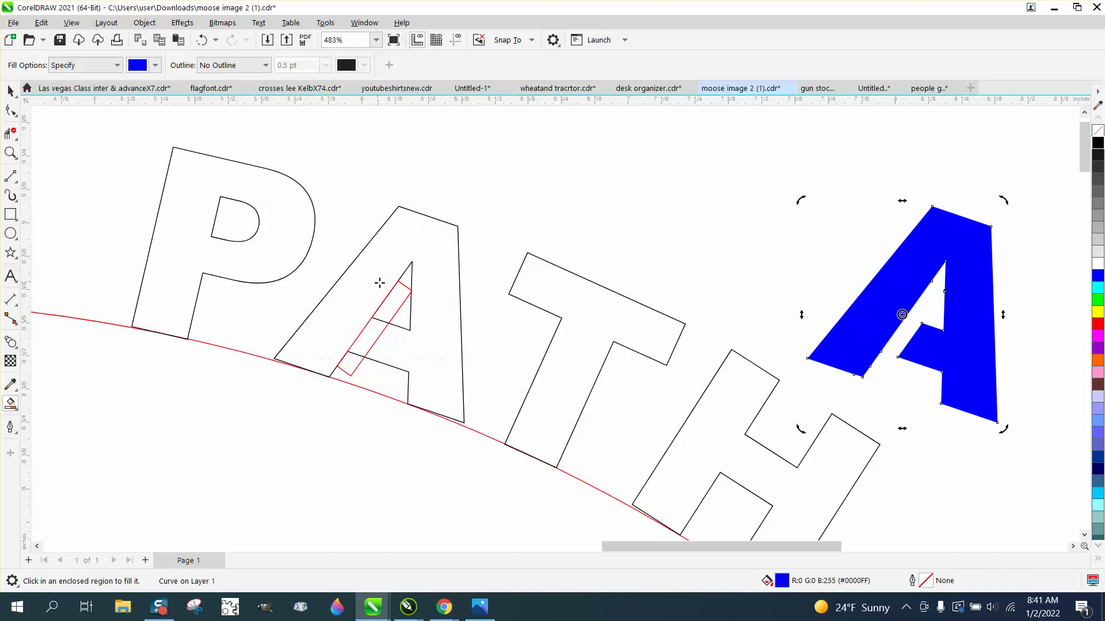
pyautogui.click(10, 91)
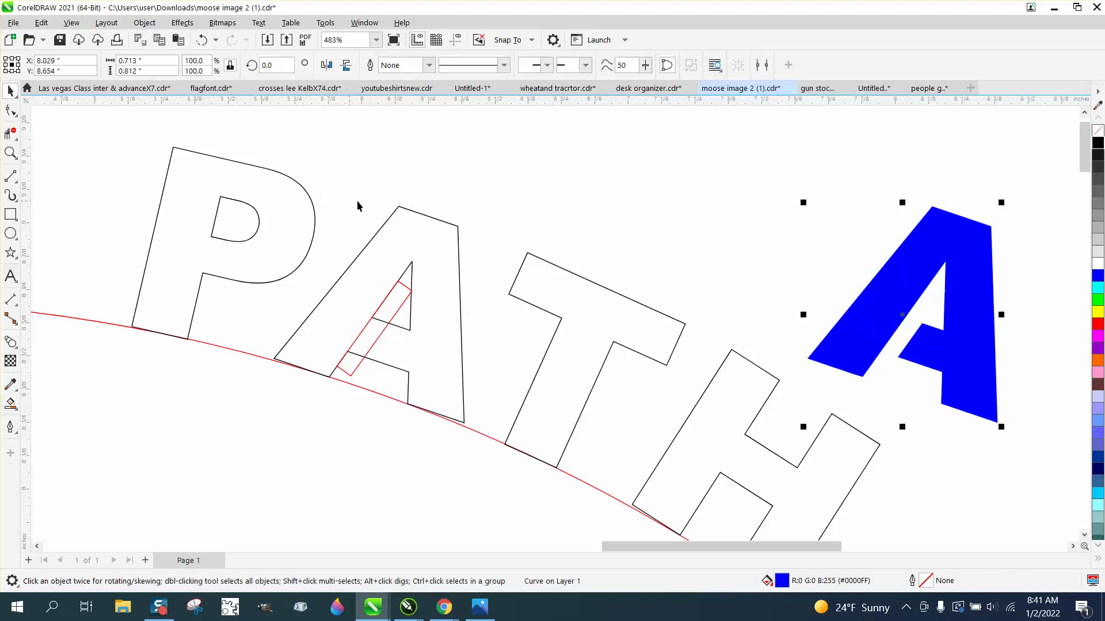
# Step: Break the original lettering curve apart into separate curves
pyautogui.click(416, 213)
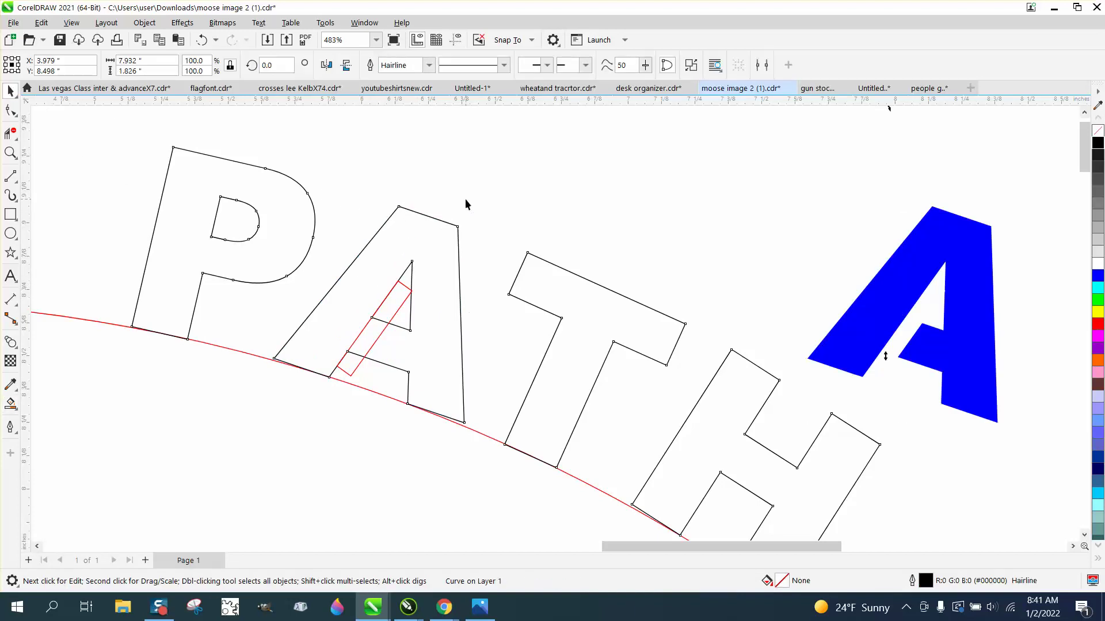
pyautogui.click(551, 165)
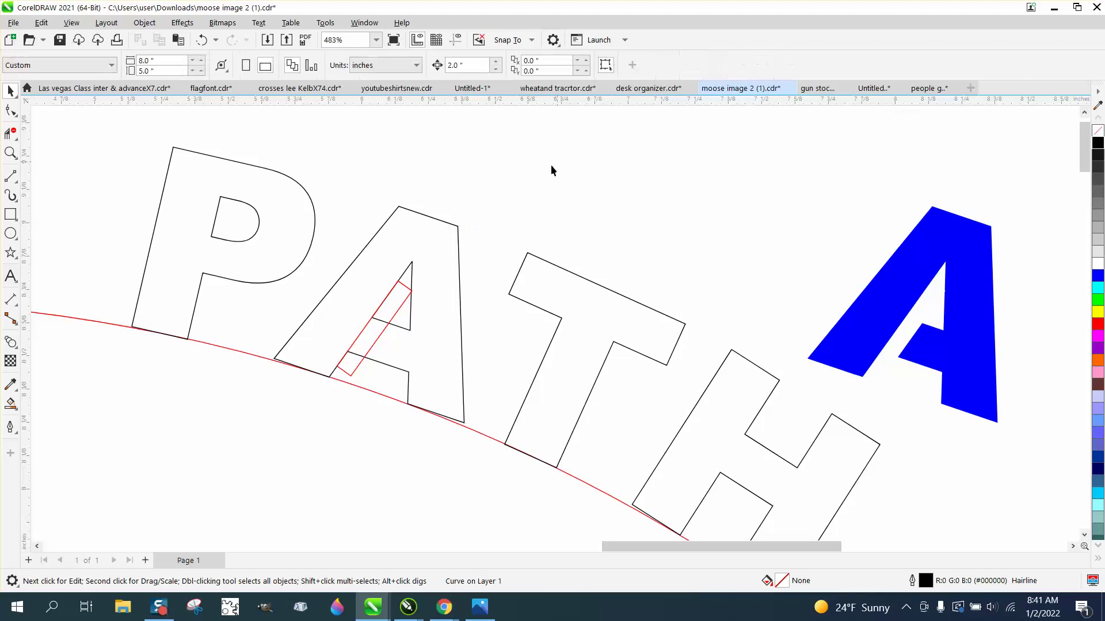
pyautogui.click(455, 226)
pyautogui.click(145, 23)
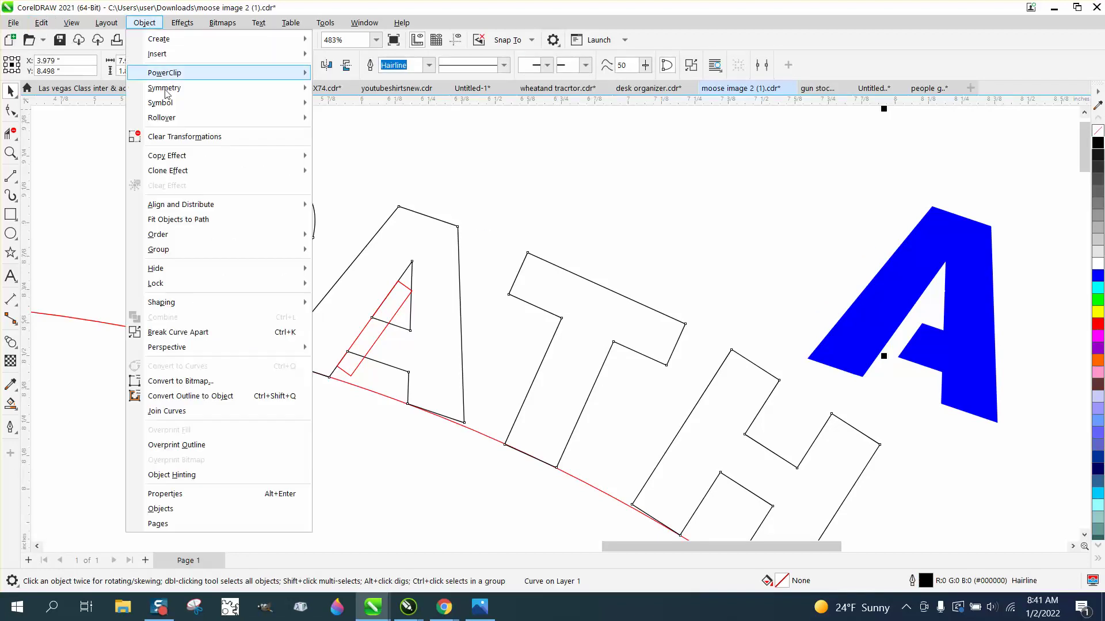
pyautogui.click(178, 332)
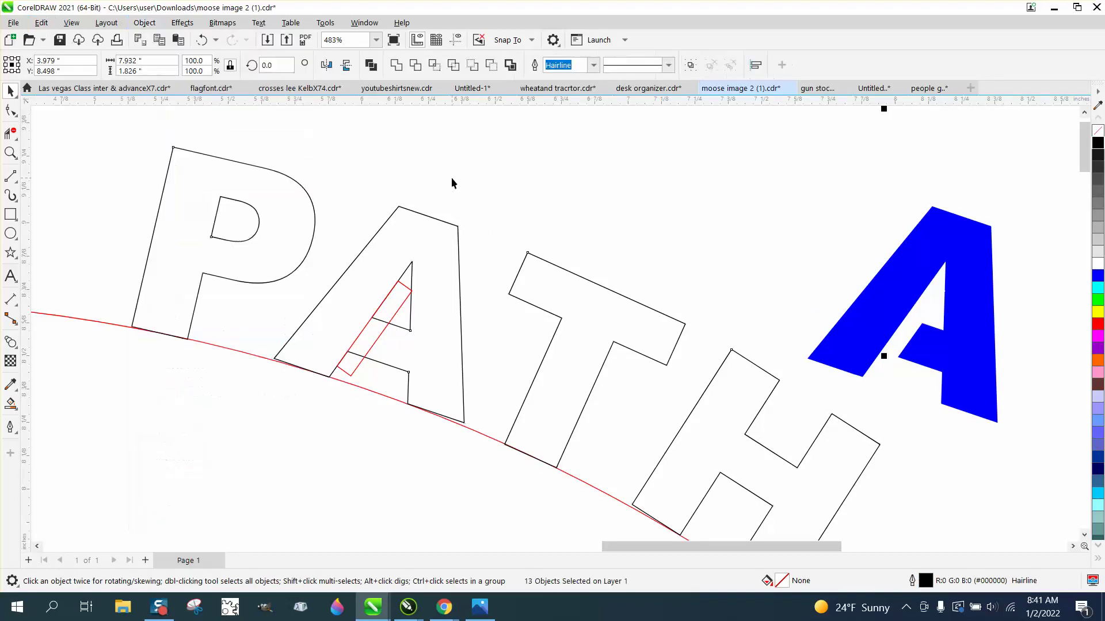
# Step: Delete the original A's outer outline and inner triangle, and move the red rectangle below the arc
pyautogui.click(443, 223)
pyautogui.press('Delete')
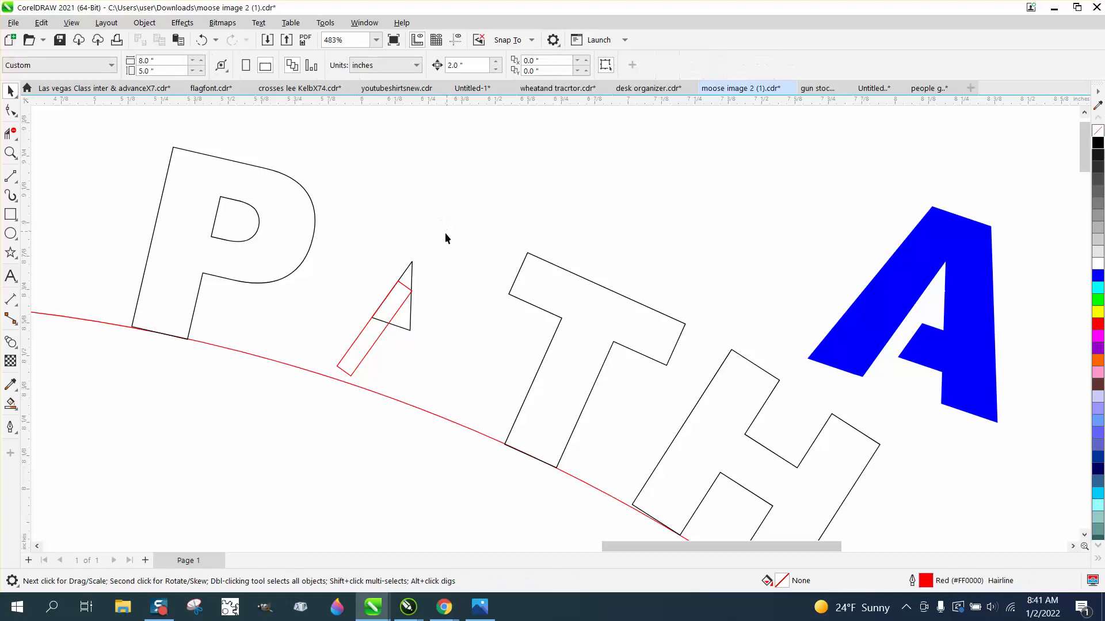
pyautogui.click(412, 278)
pyautogui.press('Delete')
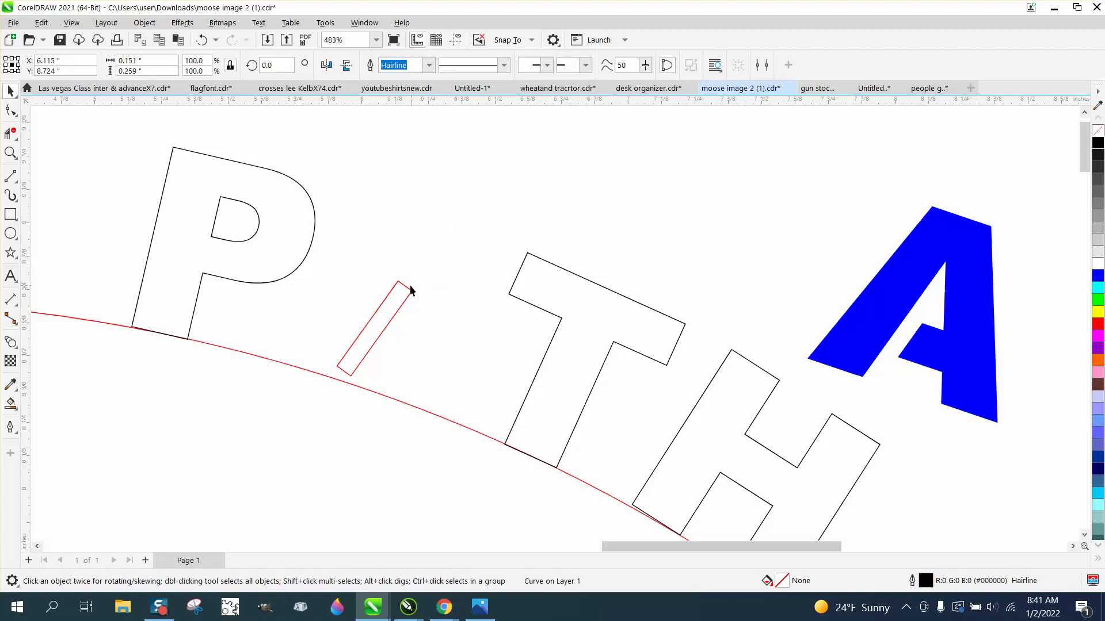
pyautogui.moveTo(407, 293); pyautogui.dragTo(298, 440)
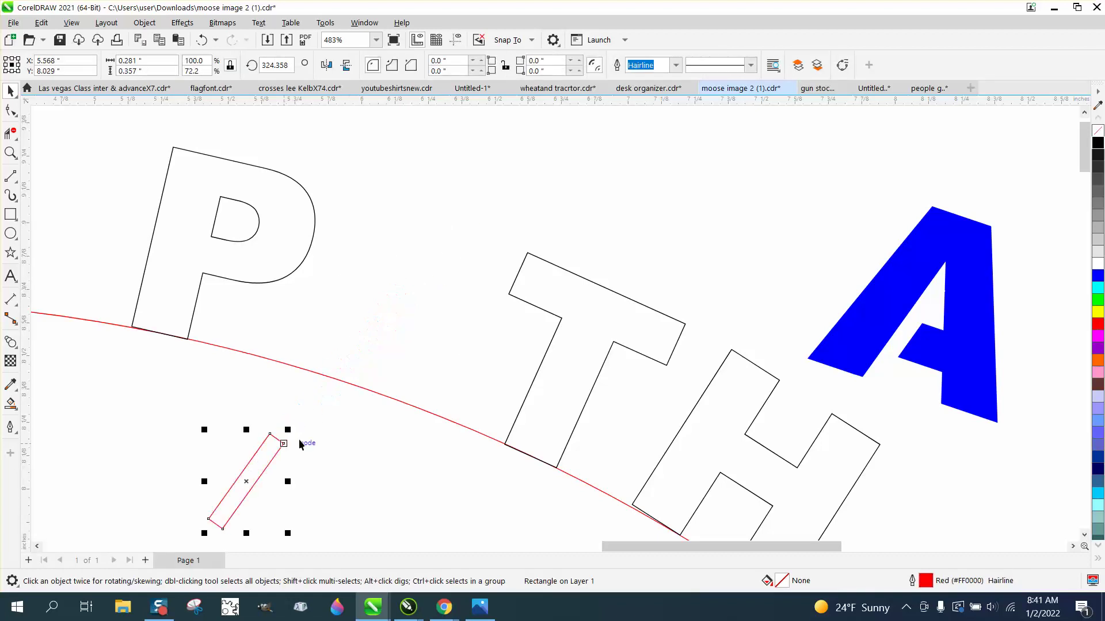
# Step: Nudge the blue A 2 inches left into its gap in PATH and replace its fill with a black outline
pyautogui.click(861, 301)
pyautogui.press('Left')
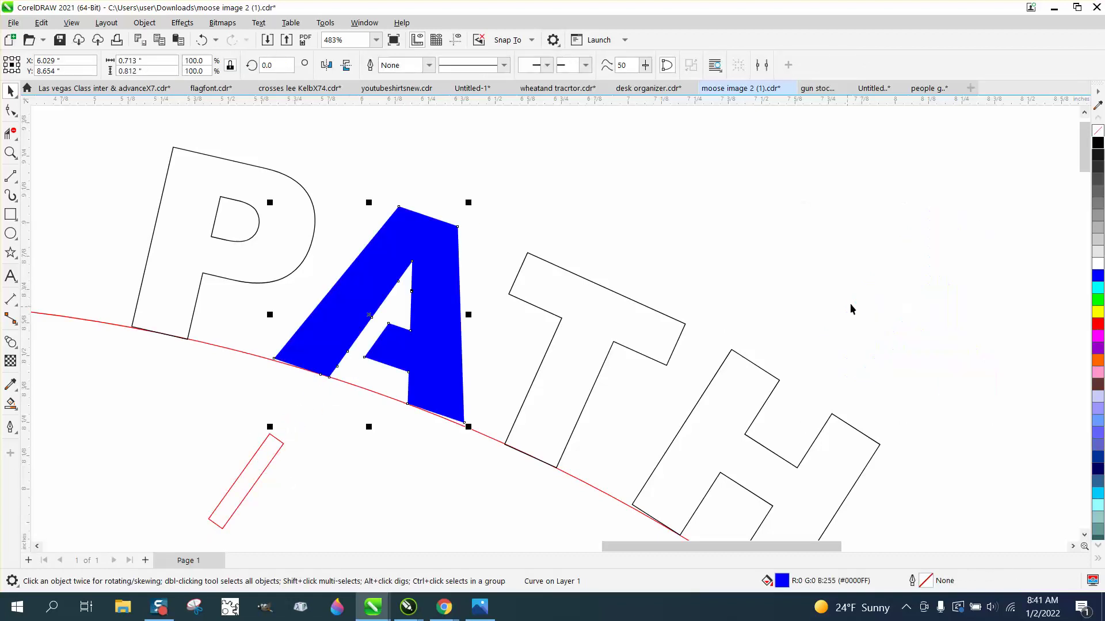
pyautogui.click(1098, 131)
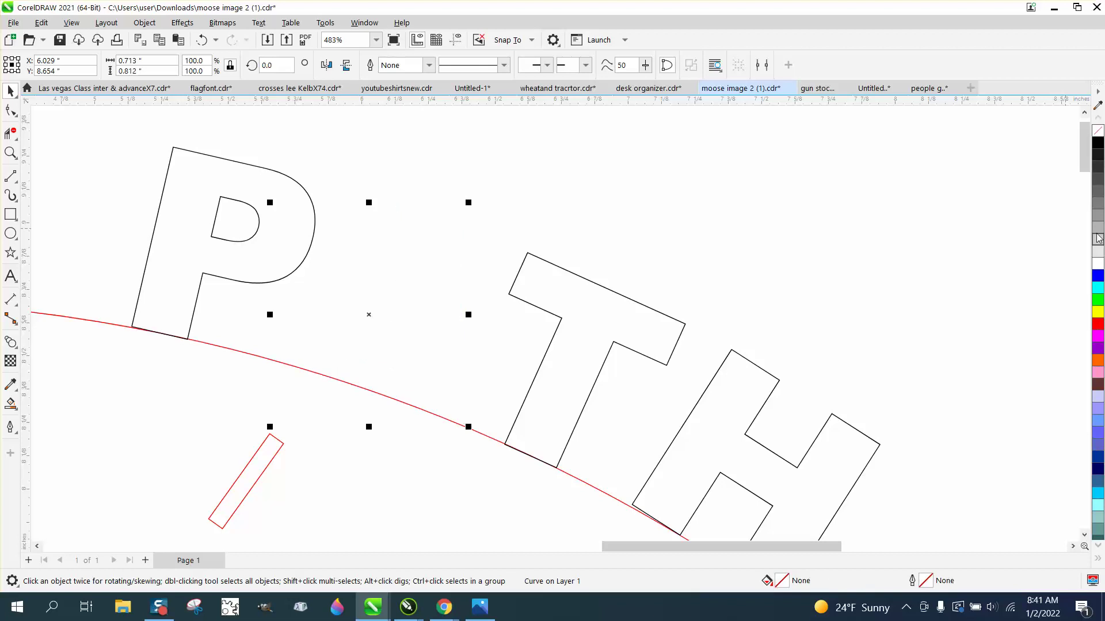
pyautogui.rightClick(1097, 143)
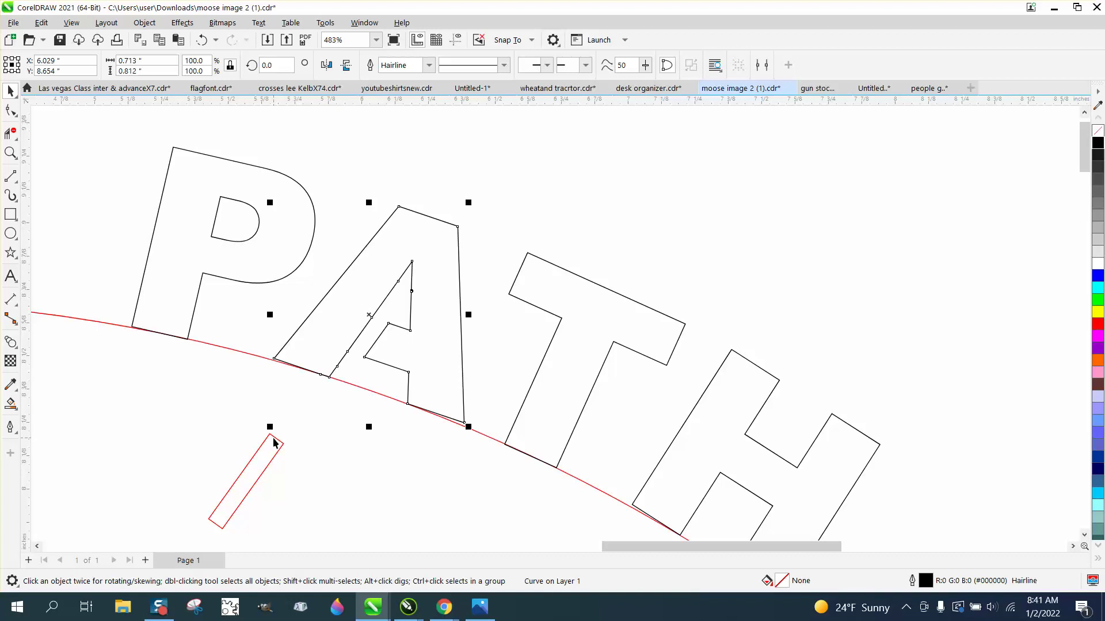
# Step: Move the red rectangle onto the letter P and rotate it to 347.004° so it lies along the stem and crosses the inner bowl
pyautogui.moveTo(271, 436); pyautogui.dragTo(220, 222)
pyautogui.click(219, 222)
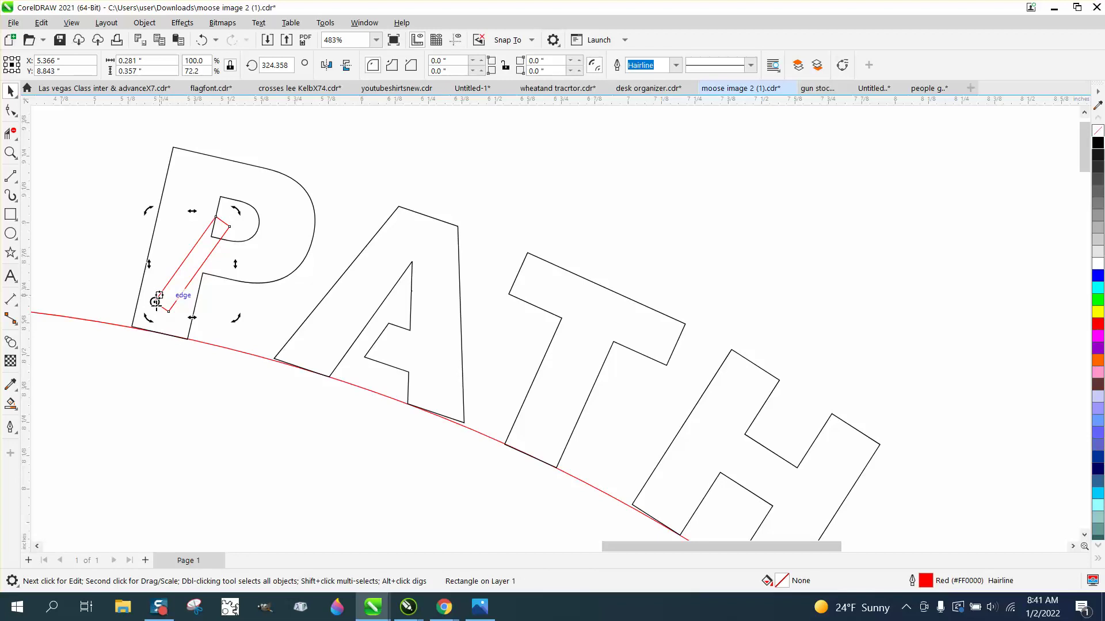
pyautogui.moveTo(155, 301); pyautogui.dragTo(215, 220)
pyautogui.moveTo(149, 317)
pyautogui.mouseDown()
pyautogui.moveTo(170, 312)
pyautogui.moveTo(153, 302)
pyautogui.moveTo(190, 318)
pyautogui.mouseUp()
# Step: Smart Fill the letter P's body outside the rectangle in blue and move the new shape clear to the right
pyautogui.scroll(-1, 129, 385)
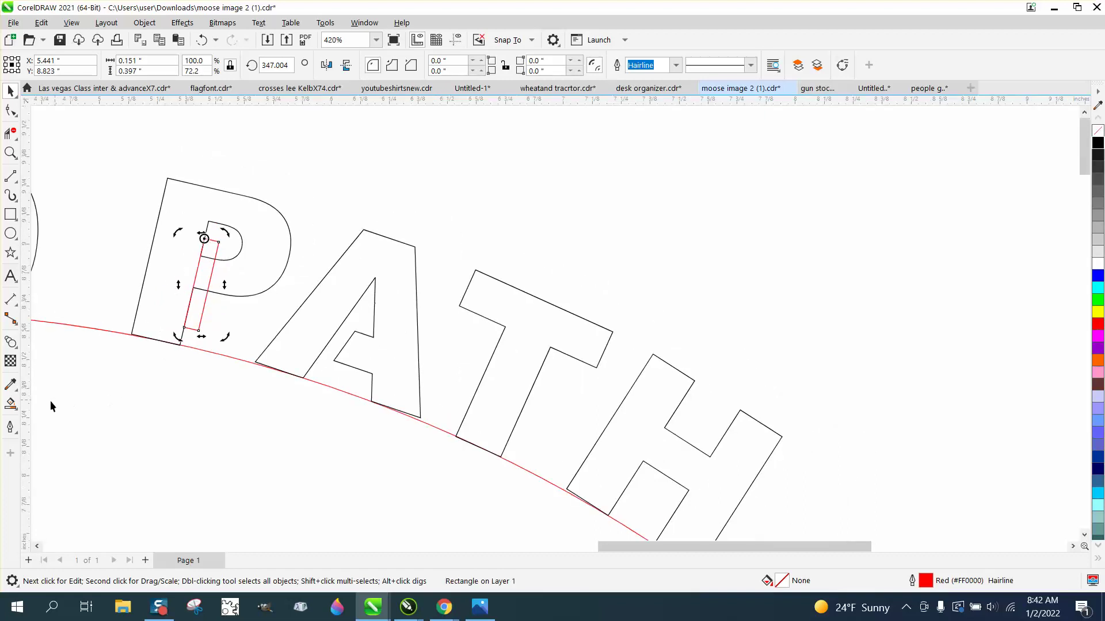
pyautogui.click(11, 403)
pyautogui.click(167, 299)
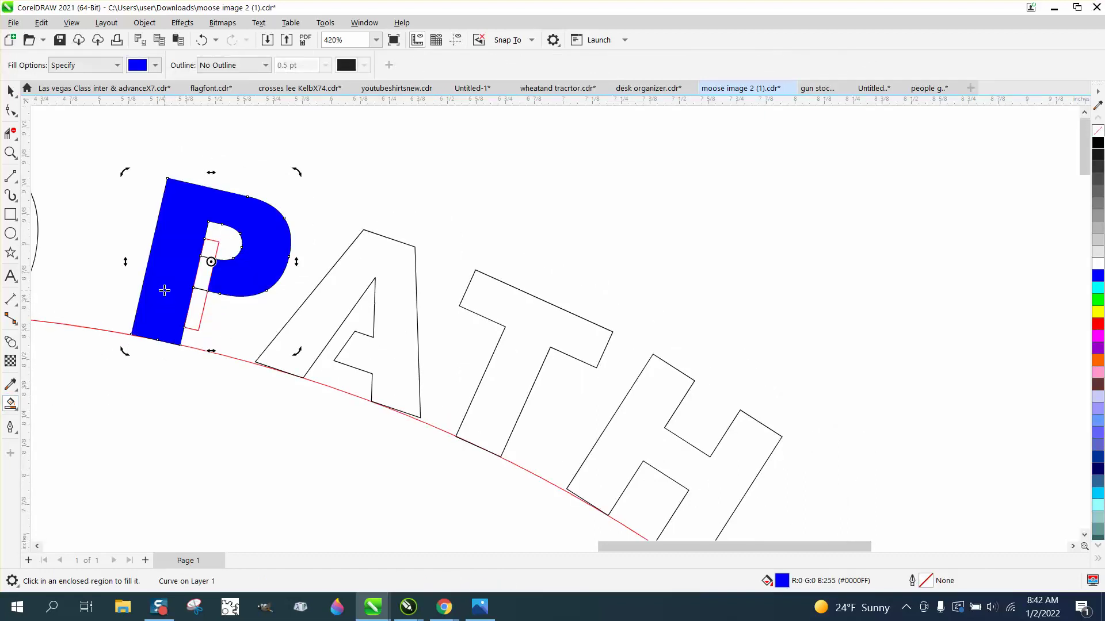
pyautogui.moveTo(164, 291); pyautogui.dragTo(696, 259)
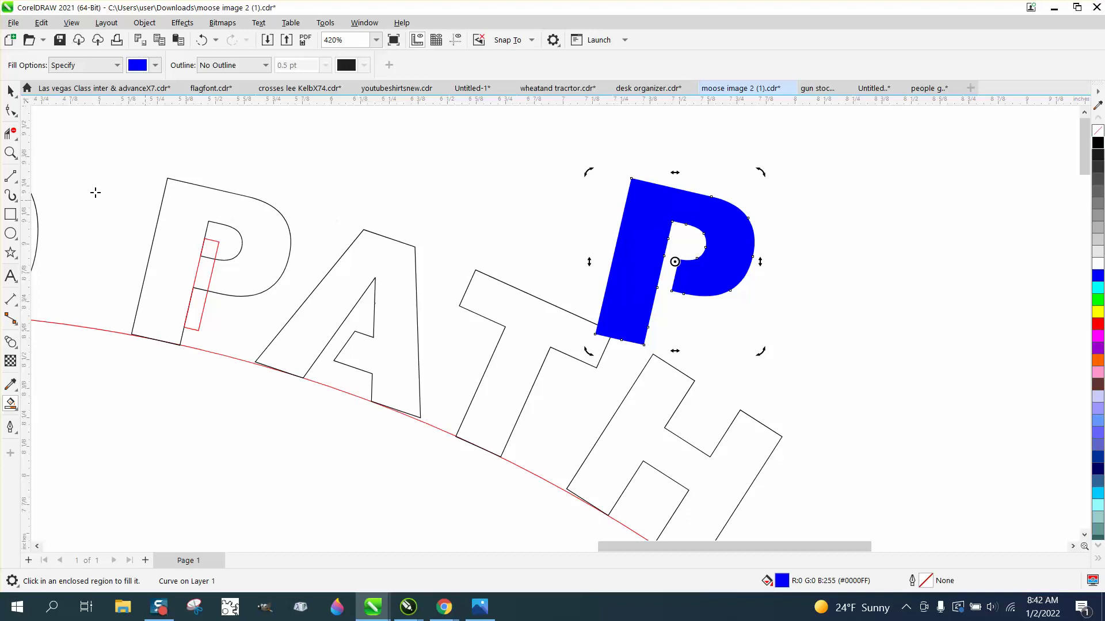
# Step: Delete the original P's outer outline and inner bowl curve, and move the red rectangle below the arc
pyautogui.click(10, 91)
pyautogui.click(169, 181)
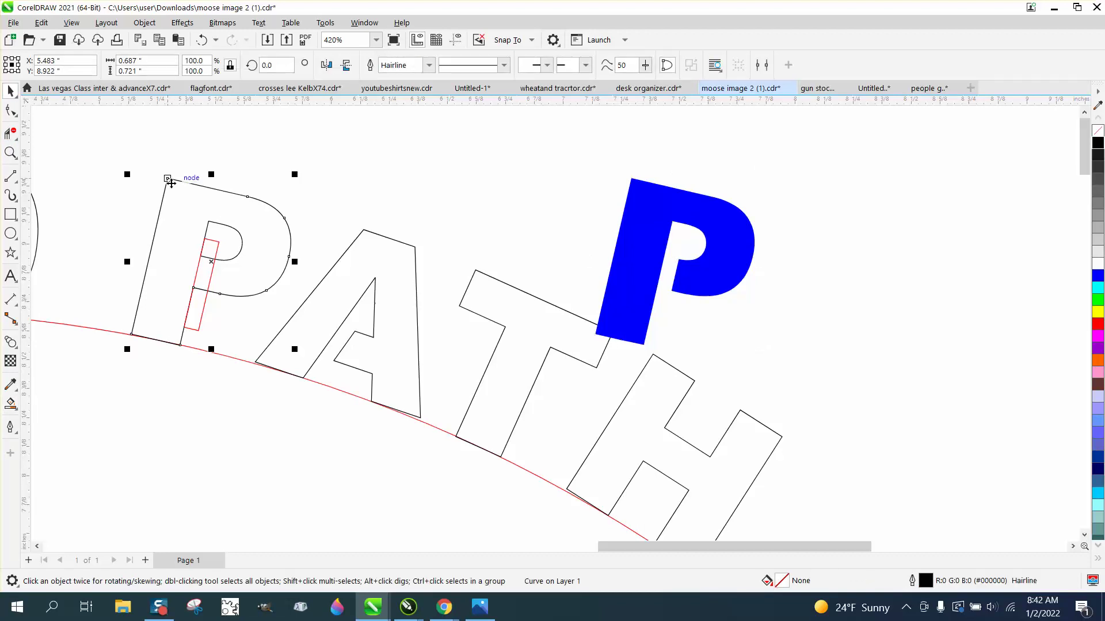
pyautogui.press('Delete')
pyautogui.click(233, 235)
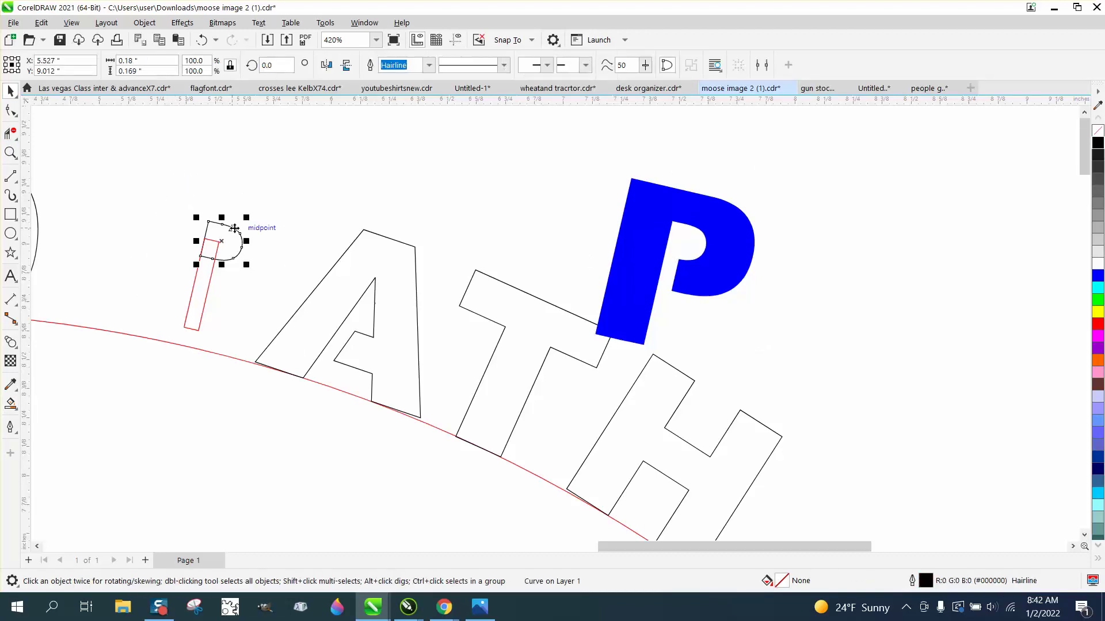
pyautogui.press('Delete')
pyautogui.click(216, 259)
pyautogui.moveTo(216, 259); pyautogui.dragTo(163, 394)
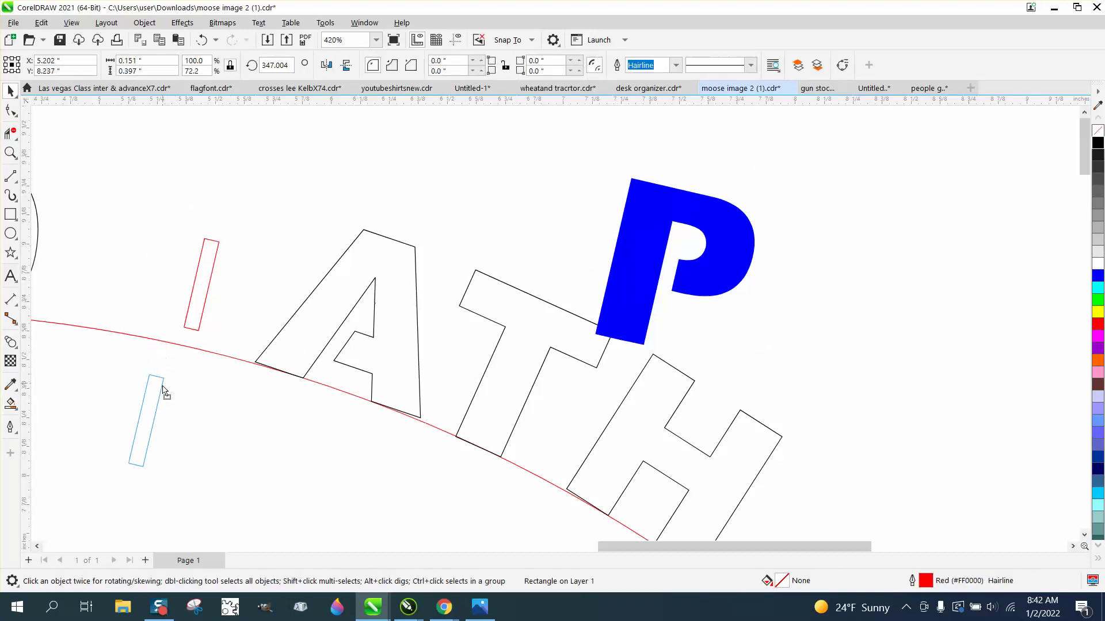
# Step: Move the blue P back into its gap in PATH and replace its fill with a black outline
pyautogui.click(622, 265)
pyautogui.moveTo(629, 272); pyautogui.dragTo(165, 272)
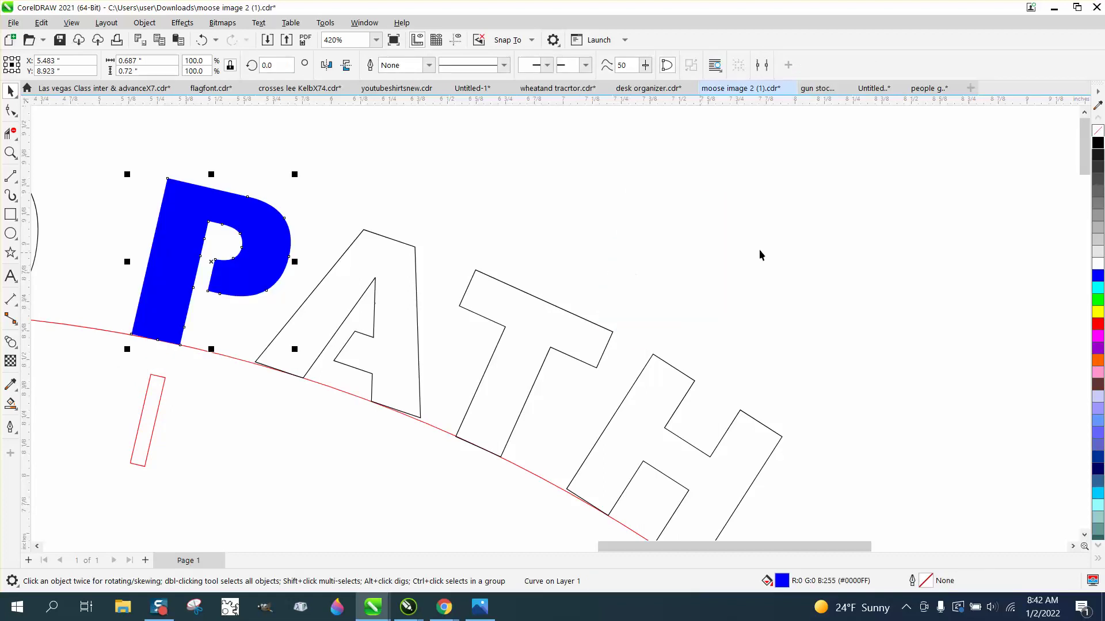
pyautogui.click(1098, 134)
pyautogui.rightClick(1098, 144)
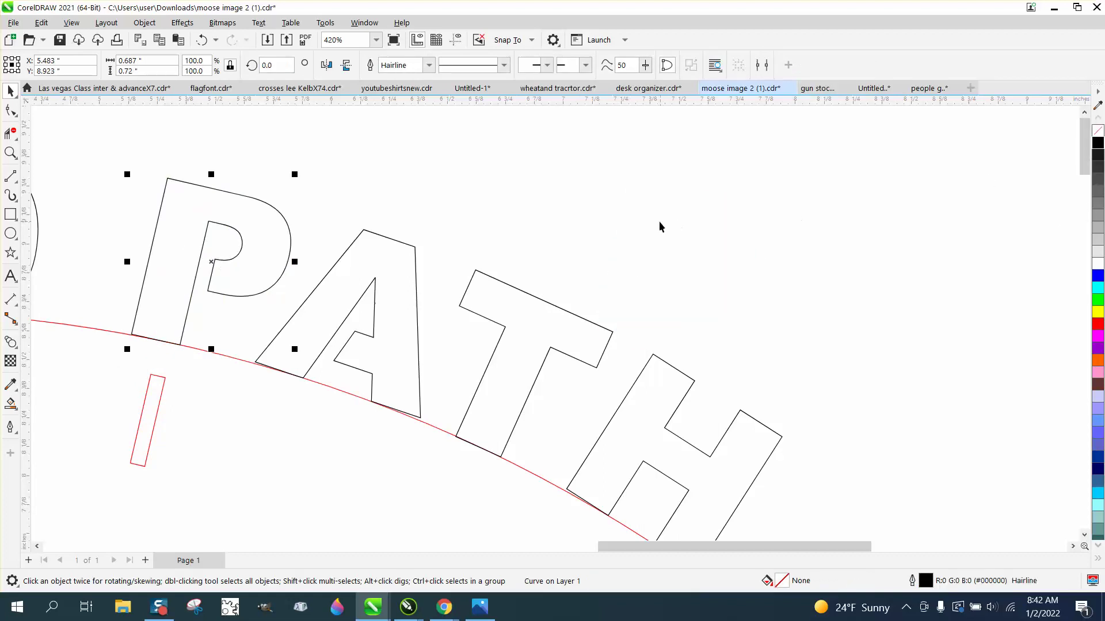
pyautogui.scroll(-3, 686, 264)
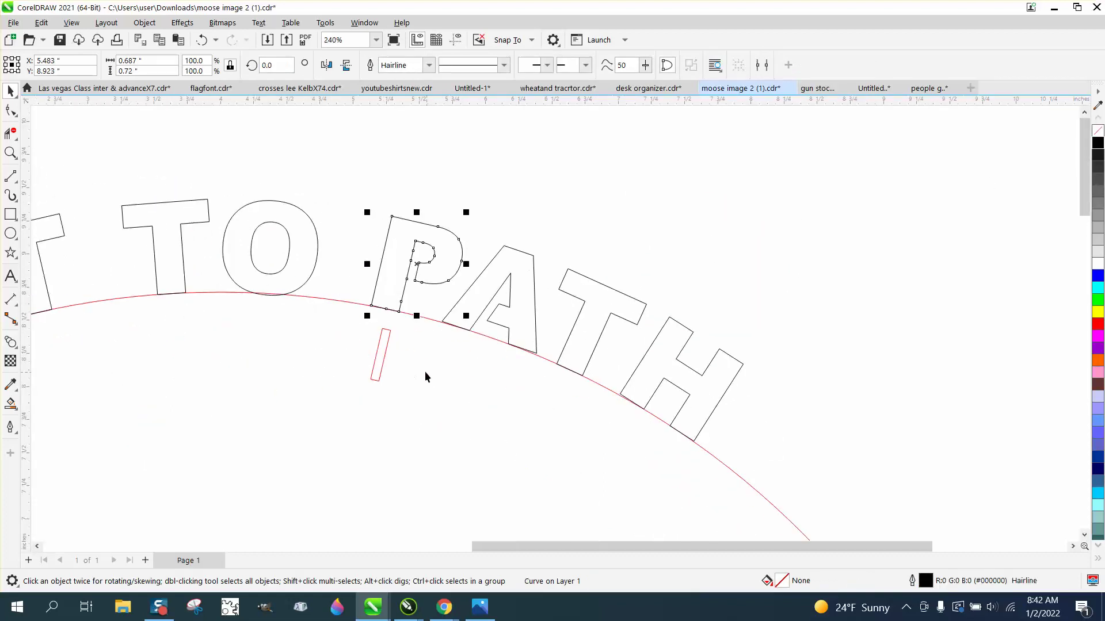
pyautogui.scroll(-1, 424, 377)
pyautogui.click(396, 369)
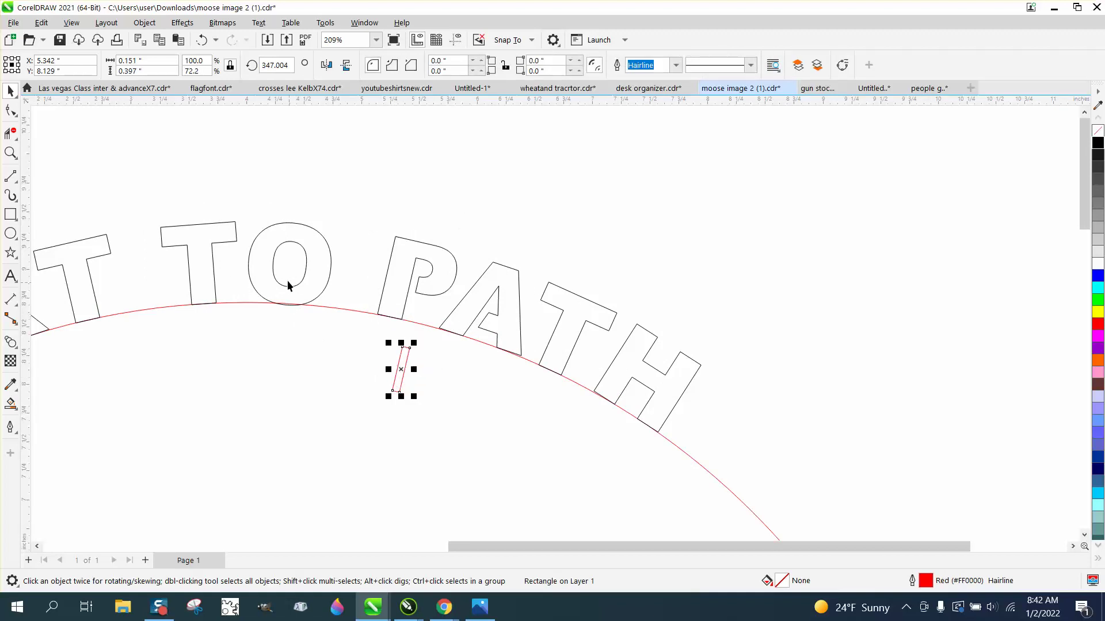
# Step: Delete the stray nodes that form the small kink on the inner right edge of the letter A
pyautogui.click(10, 153)
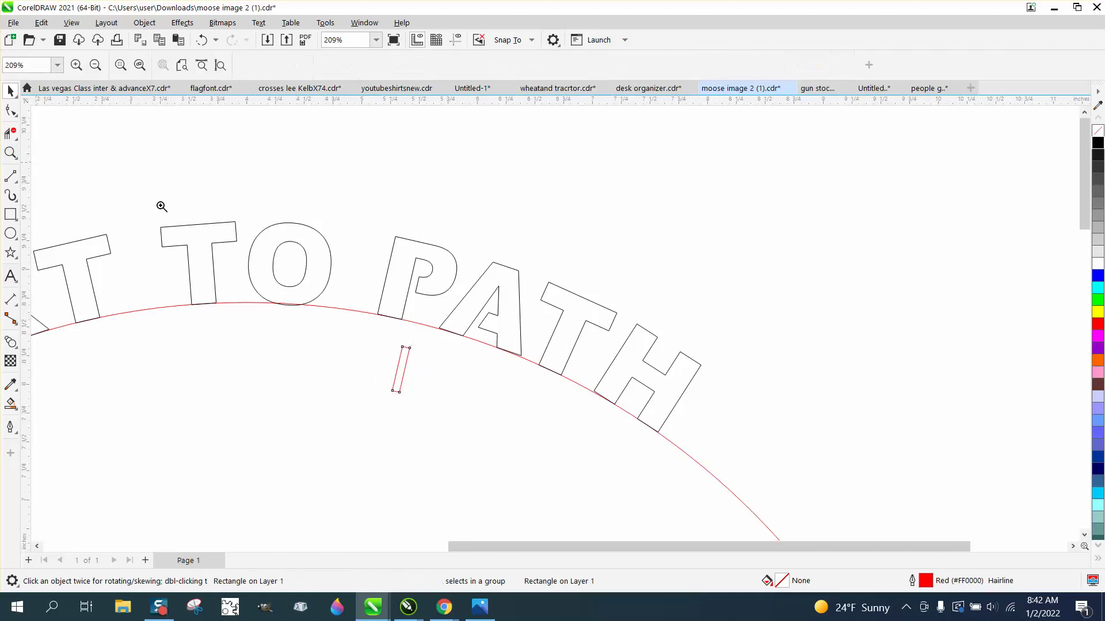
pyautogui.moveTo(454, 273); pyautogui.dragTo(577, 368)
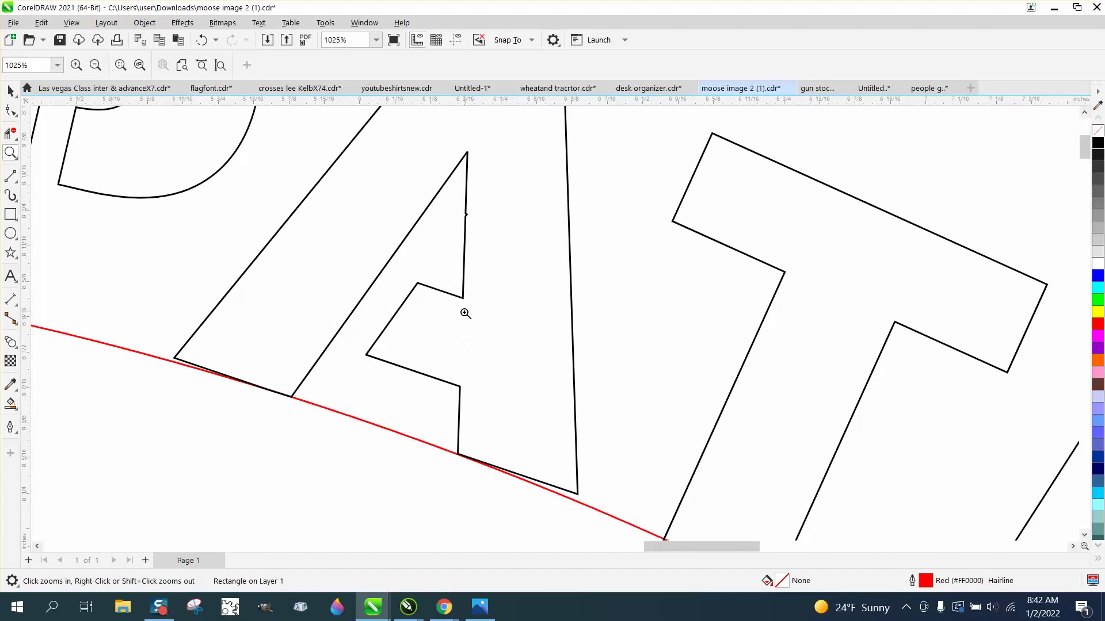
pyautogui.moveTo(461, 208); pyautogui.dragTo(495, 234)
pyautogui.click(10, 110)
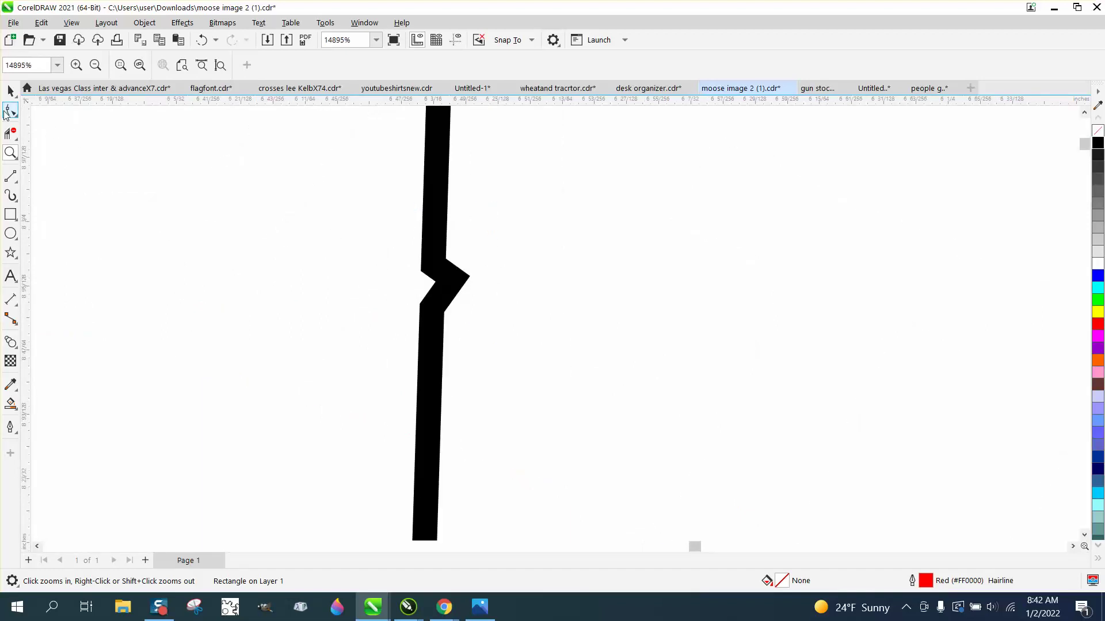
pyautogui.click(463, 283)
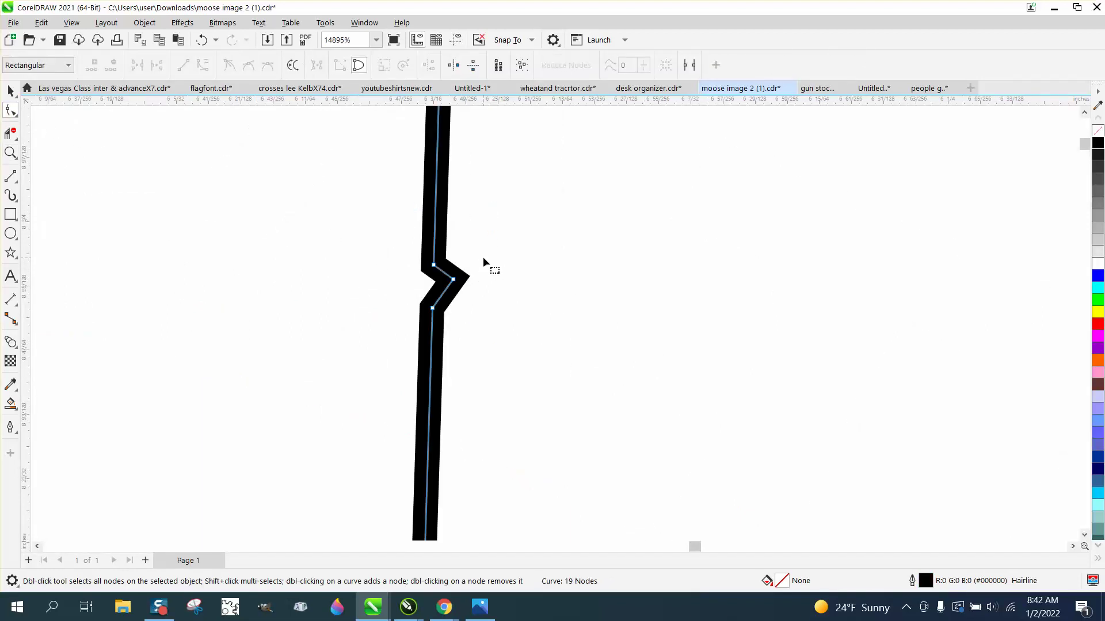
pyautogui.moveTo(484, 257); pyautogui.dragTo(446, 299)
pyautogui.press('Delete')
pyautogui.moveTo(485, 252); pyautogui.dragTo(383, 330)
pyautogui.press('Delete')
# Step: Fill the letters P, A, T and H of the word PATH with solid black
pyautogui.scroll(-5, 368, 322)
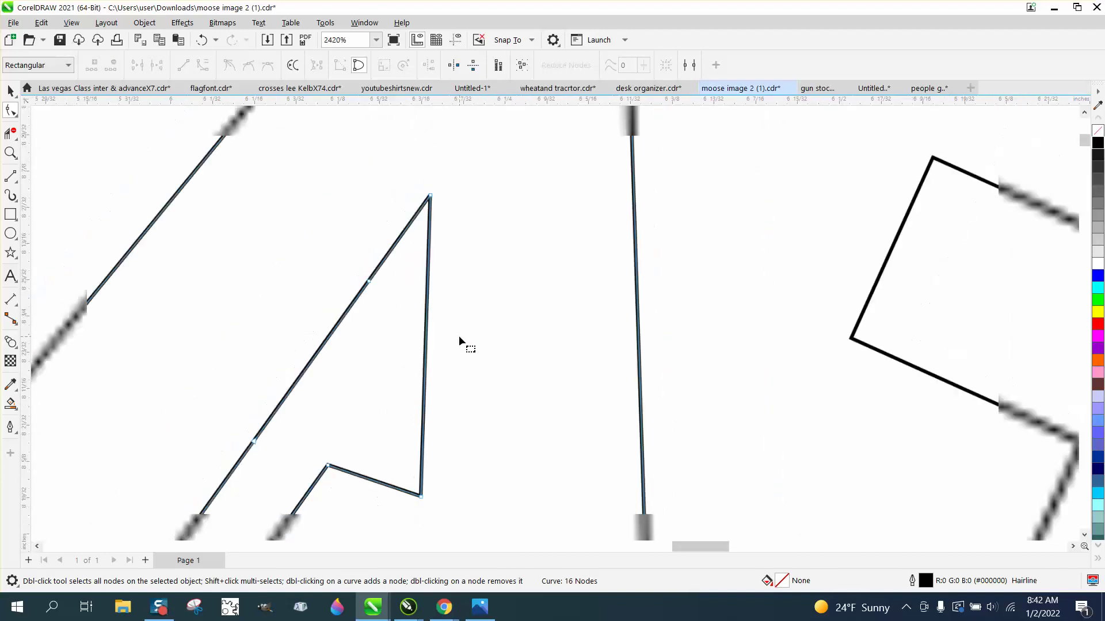
pyautogui.scroll(-3, 459, 338)
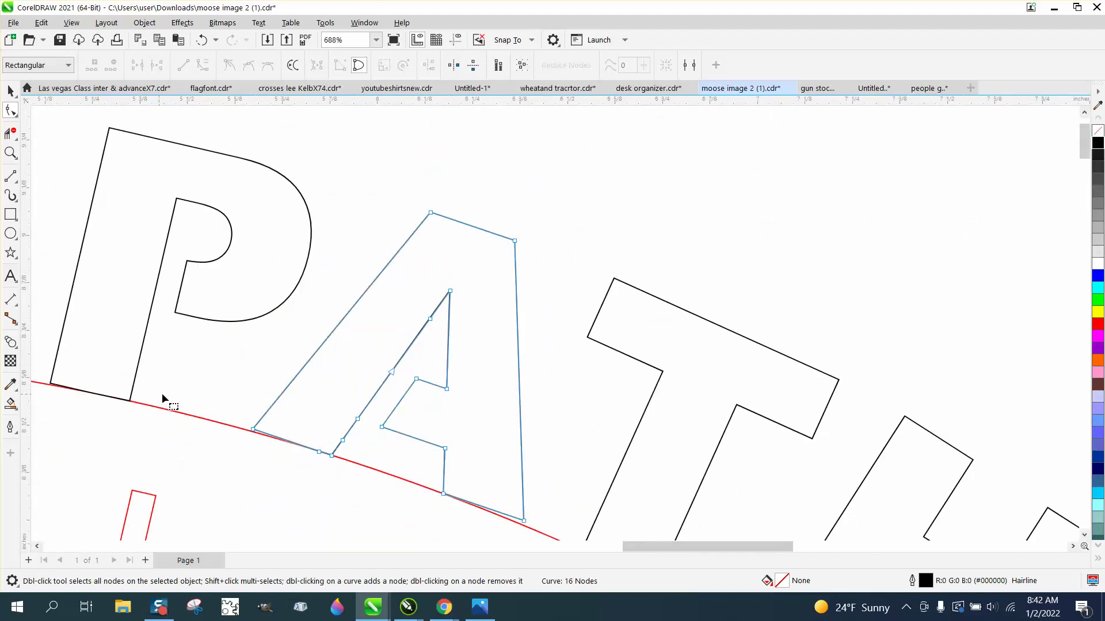
pyautogui.scroll(-5, 162, 396)
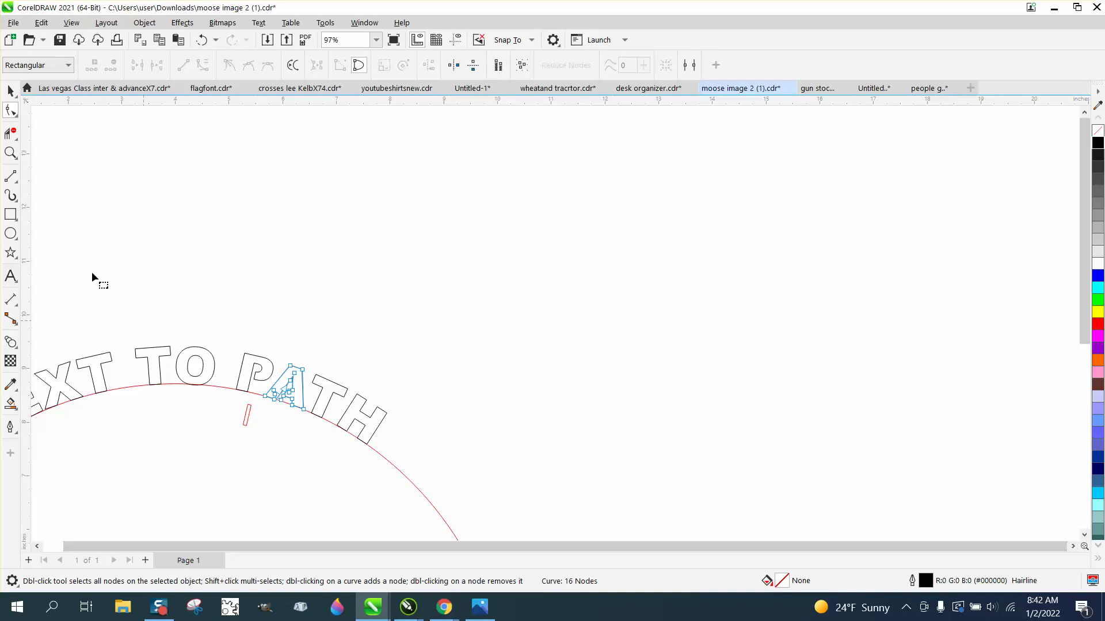
pyautogui.click(11, 152)
pyautogui.moveTo(133, 328); pyautogui.dragTo(486, 481)
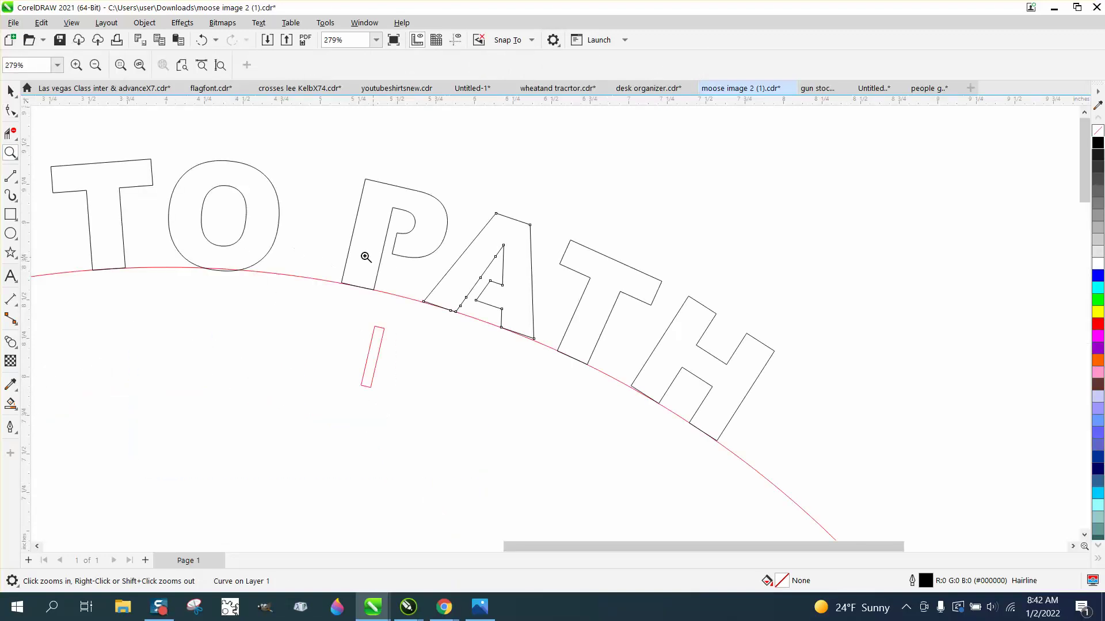
pyautogui.click(11, 92)
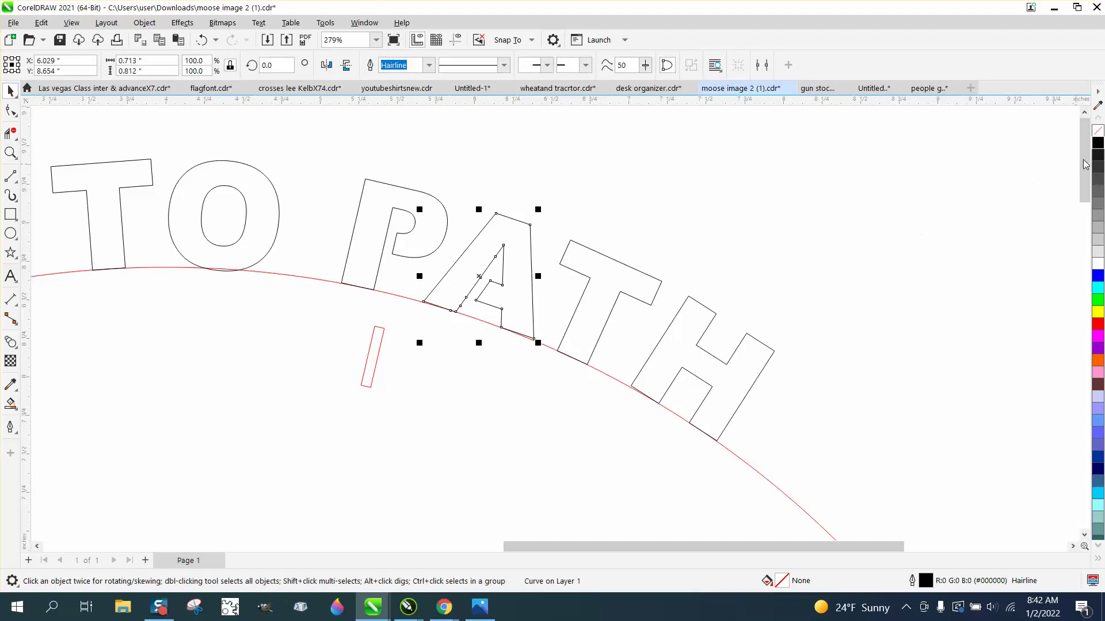
pyautogui.click(1098, 144)
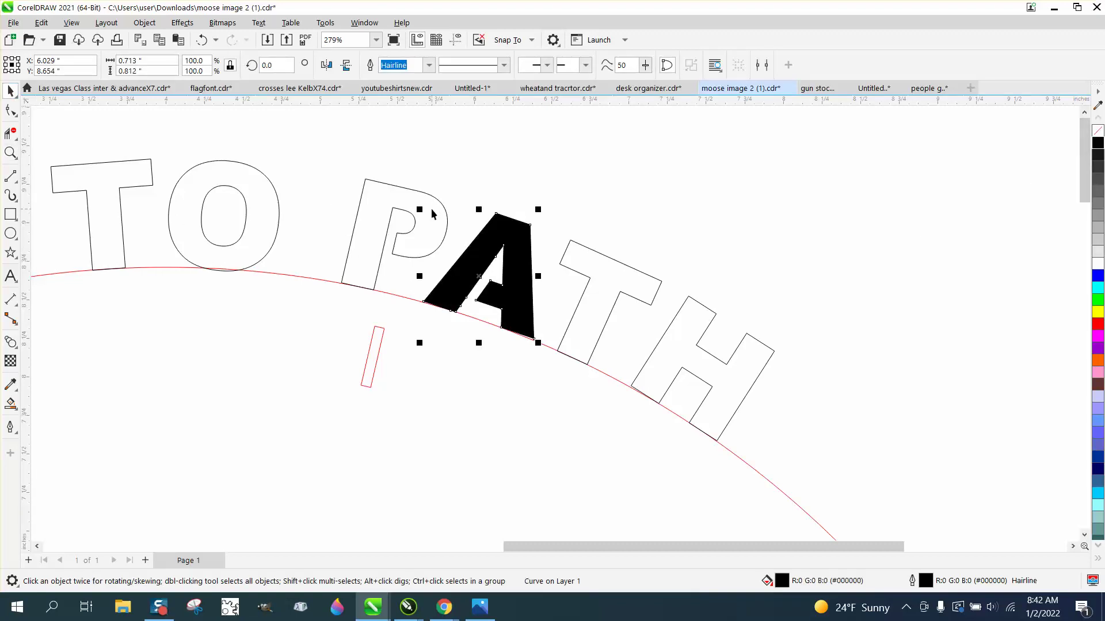
pyautogui.click(432, 214)
pyautogui.click(1097, 144)
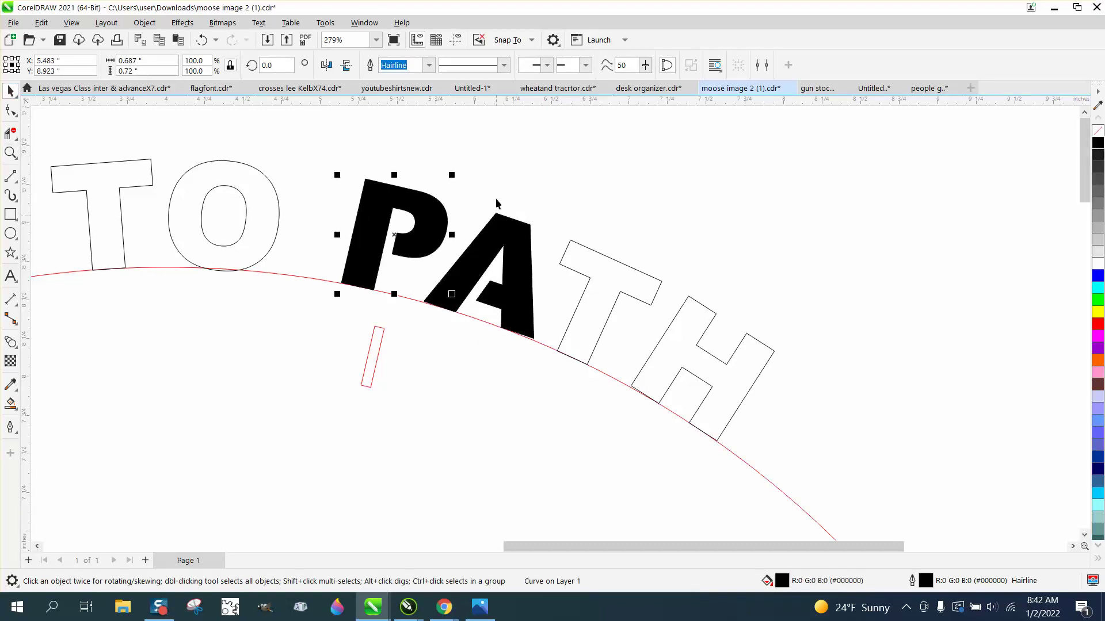
pyautogui.moveTo(498, 198); pyautogui.dragTo(856, 472)
pyautogui.click(1098, 143)
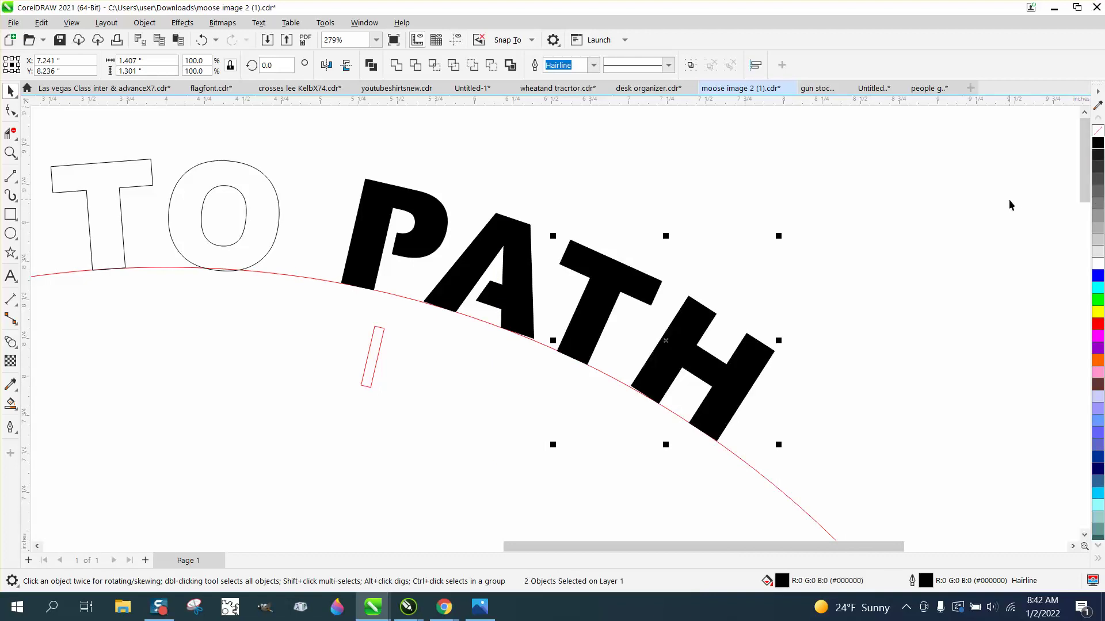
pyautogui.scroll(-1, 521, 287)
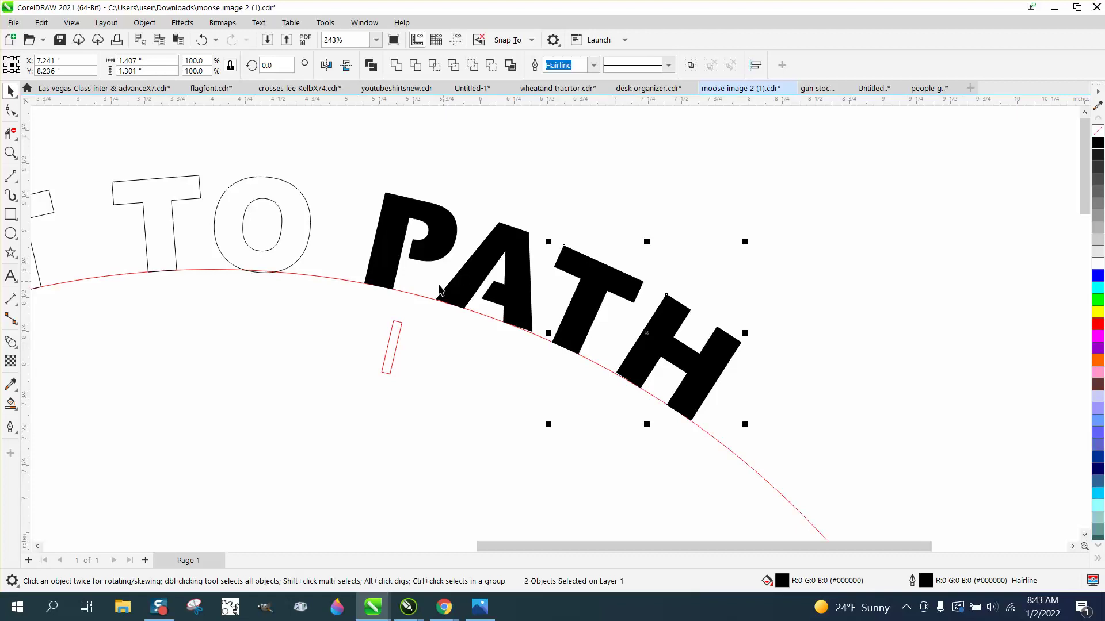
pyautogui.scroll(-6, 448, 344)
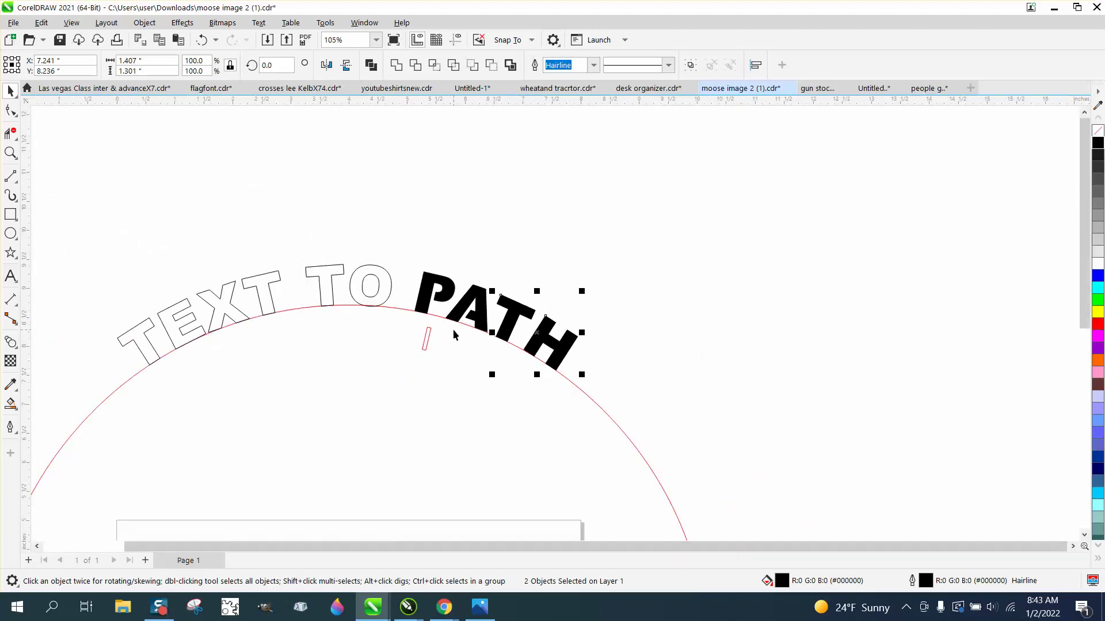